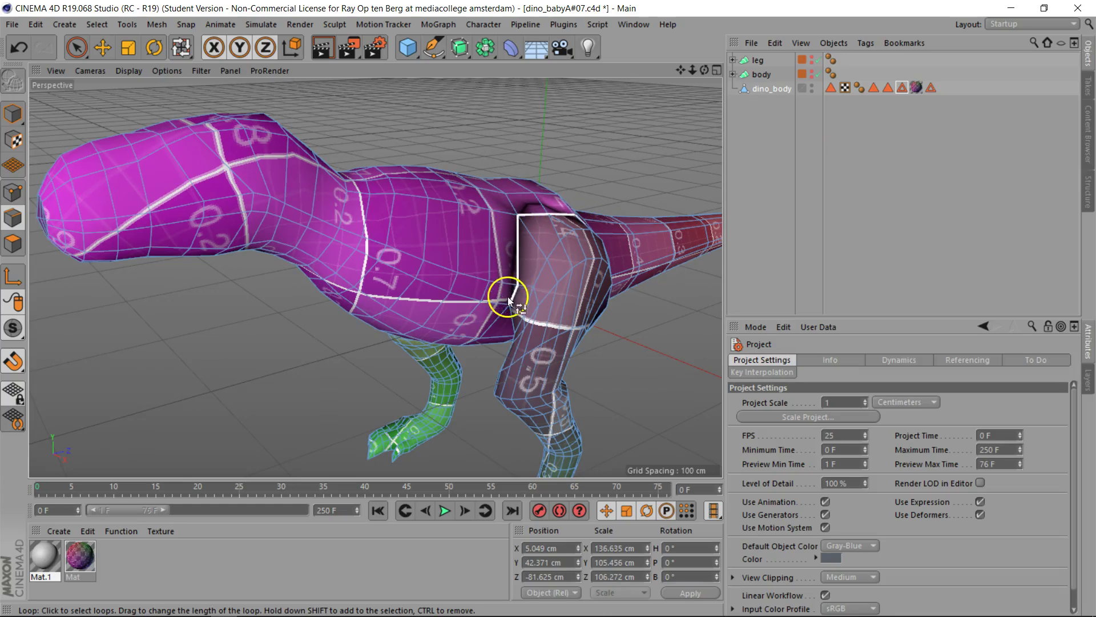
# Step: Loop-select the seam edges where the dino's leg meets its body
pyautogui.click(532, 206)
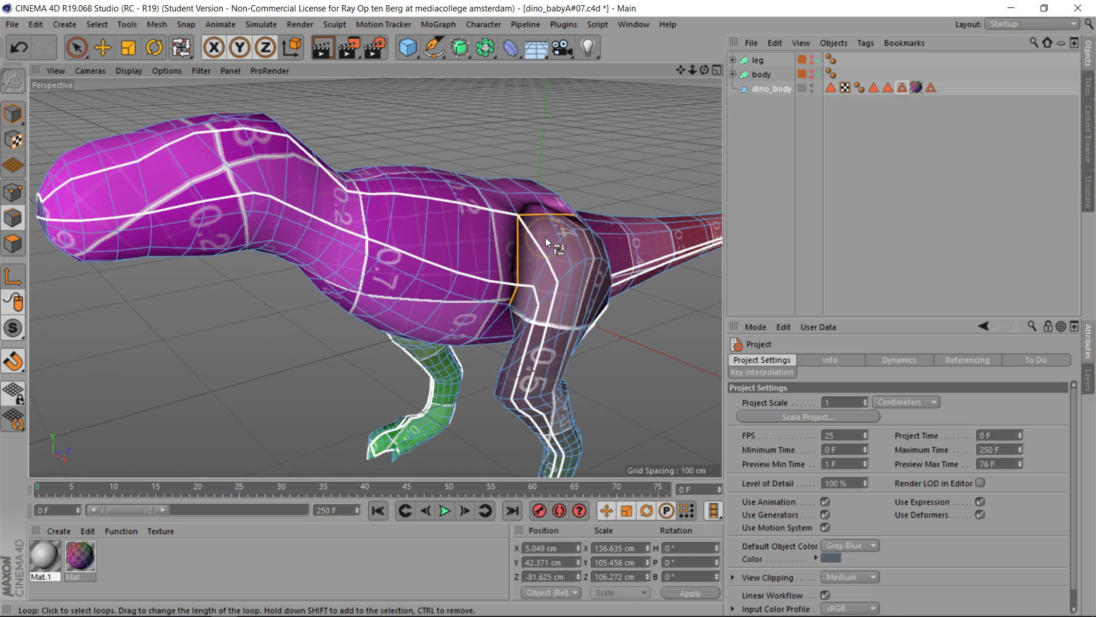
pyautogui.moveTo(546, 238); pyautogui.dragTo(523, 241)
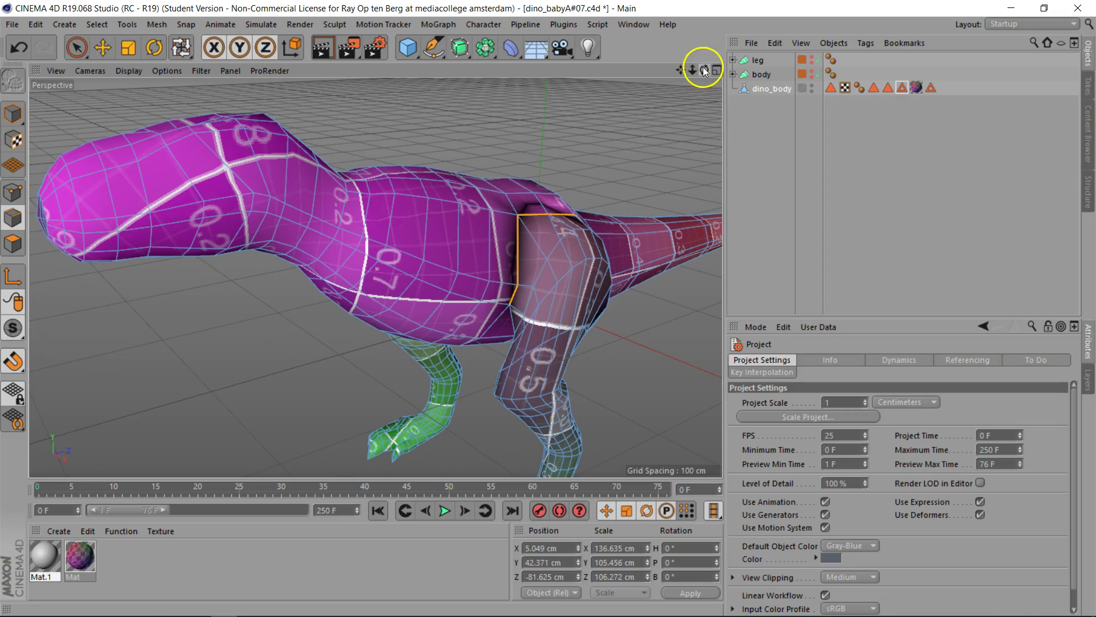
pyautogui.moveTo(704, 70); pyautogui.dragTo(657, 73)
pyautogui.moveTo(551, 310); pyautogui.dragTo(692, 74)
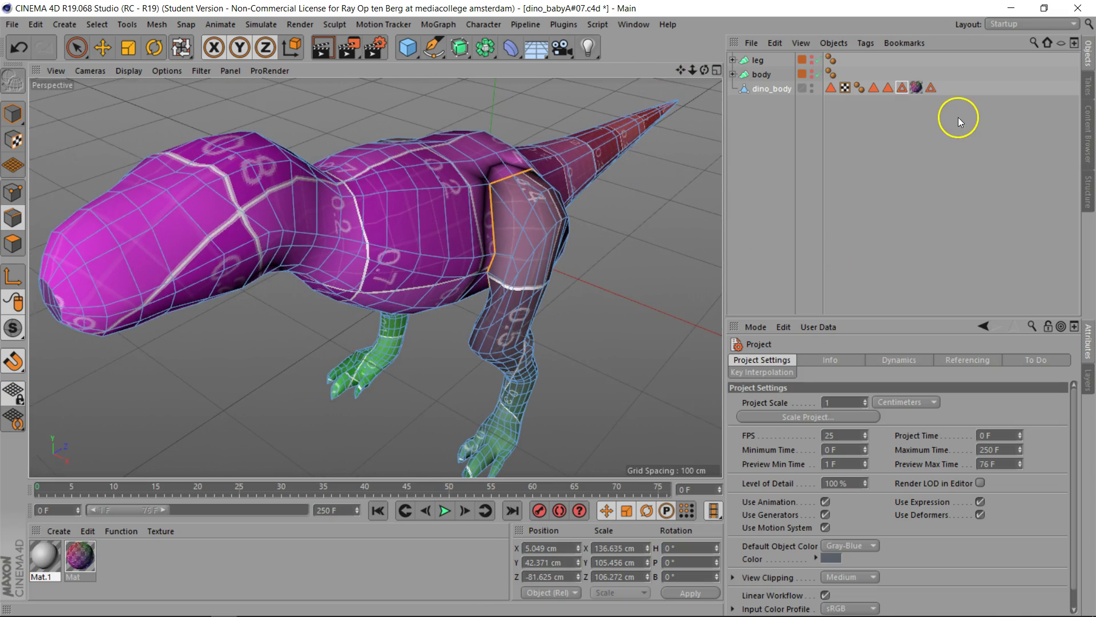
# Step: Break Phong shading on the selected seam edges and orbit to check the creases
pyautogui.click(157, 23)
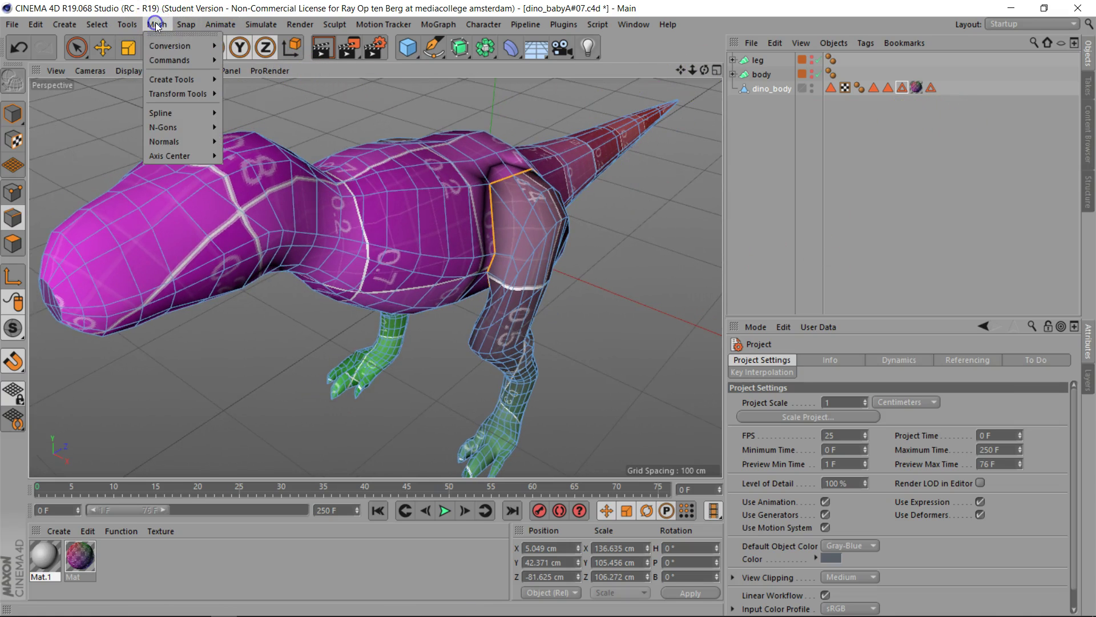
pyautogui.moveTo(189, 139)
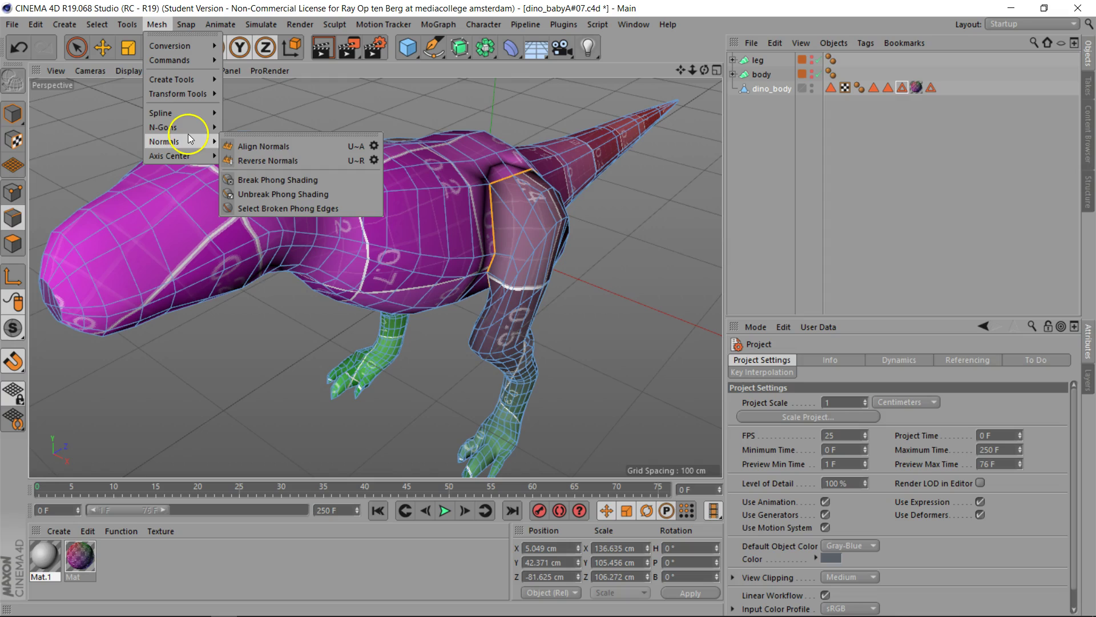
pyautogui.click(308, 181)
pyautogui.moveTo(704, 70); pyautogui.dragTo(673, 74)
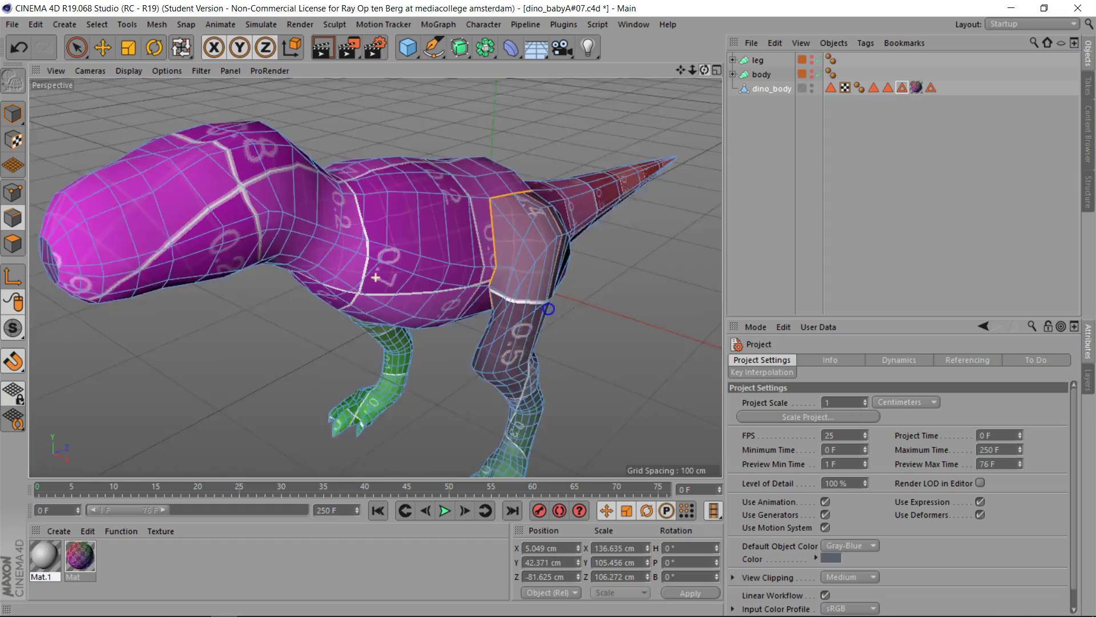
pyautogui.moveTo(548, 309); pyautogui.dragTo(704, 77)
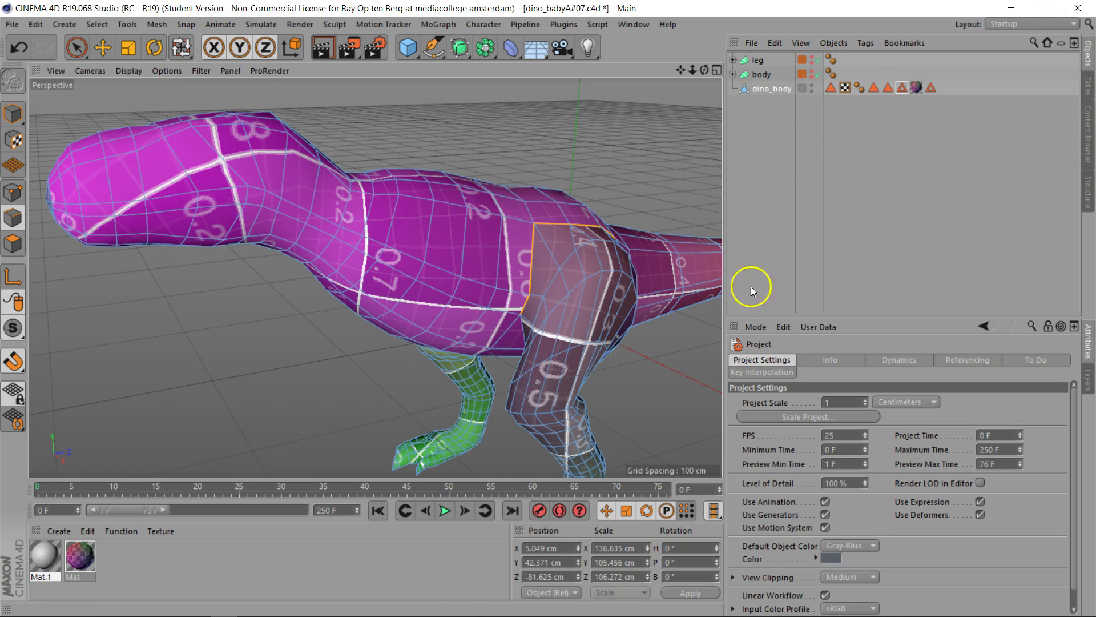
# Step: Switch to the BP - UV Edit layout and show dino_body's UV polygons over TREX.psd
pyautogui.click(1011, 24)
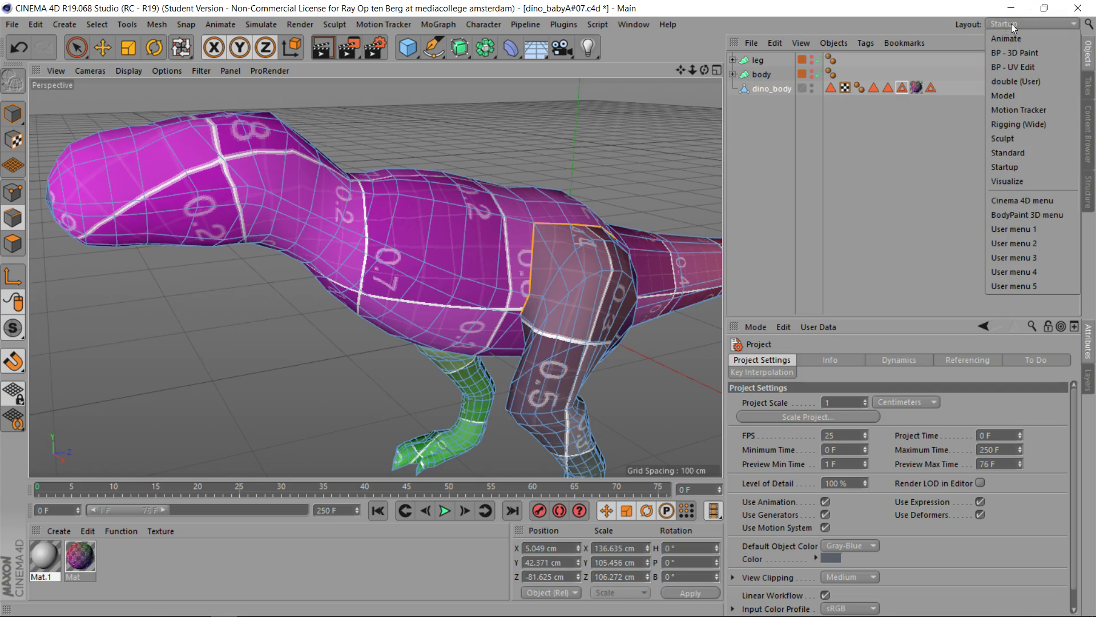
pyautogui.click(1020, 67)
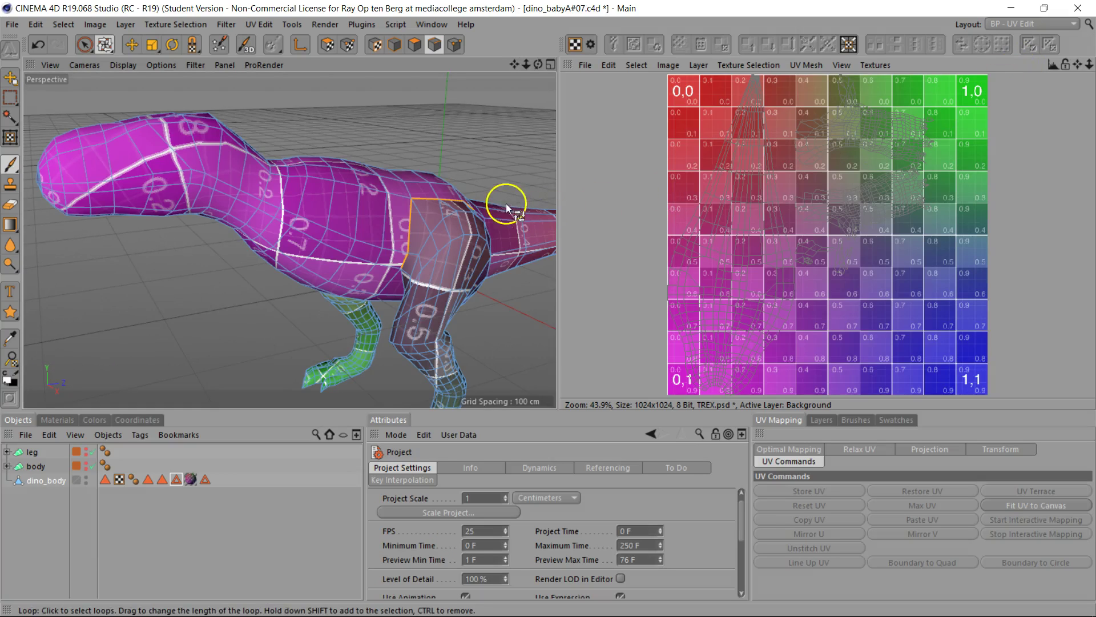
pyautogui.click(412, 44)
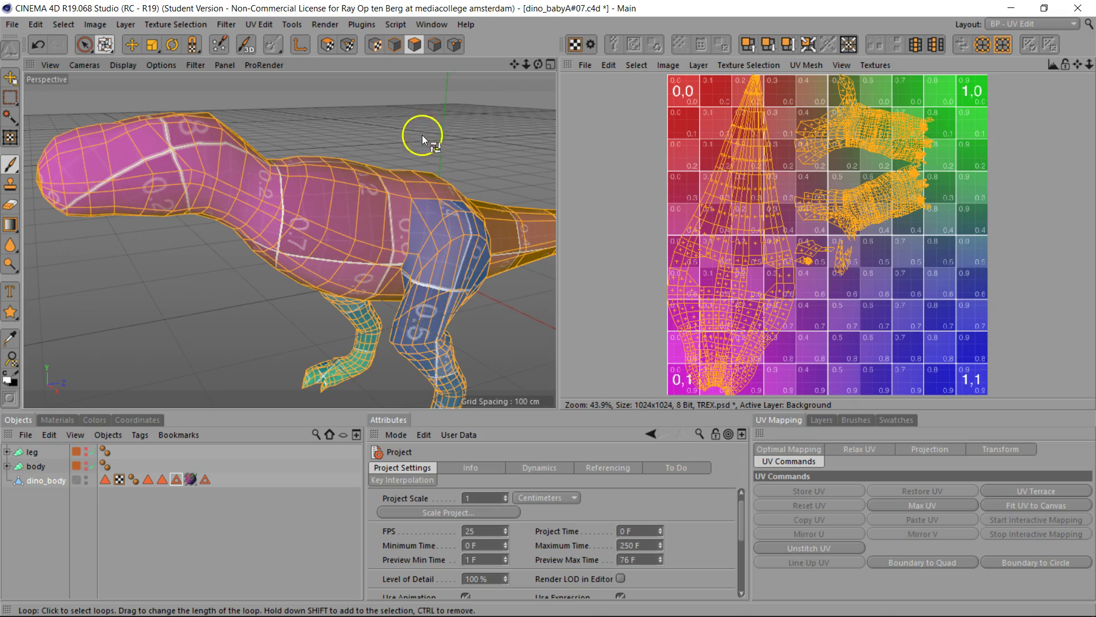
pyautogui.click(326, 44)
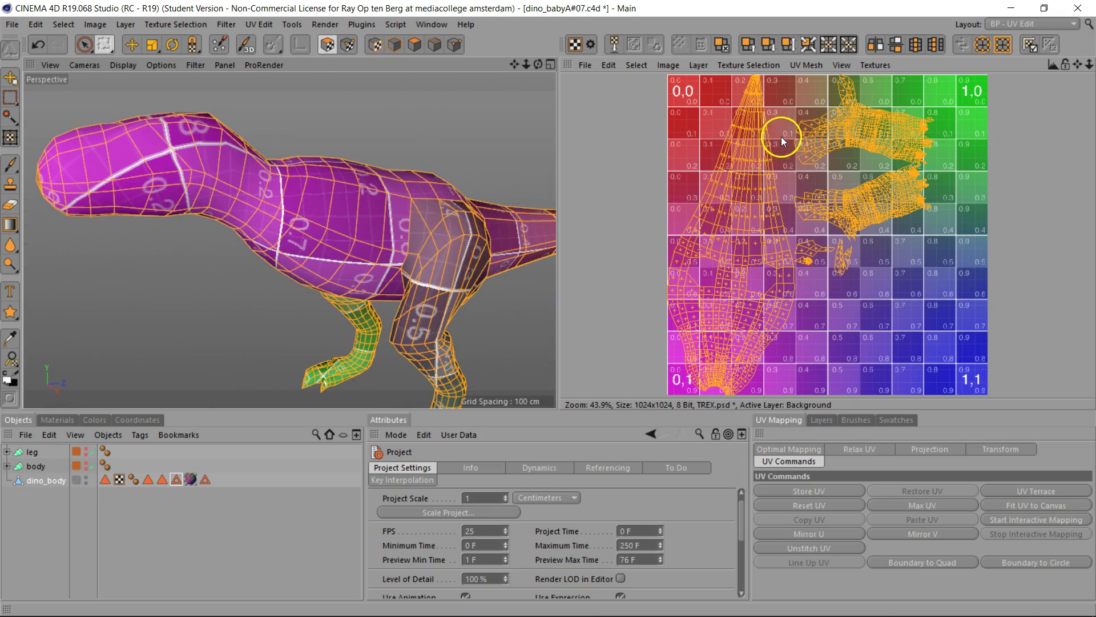
# Step: Save the texture in PSD format as TREX, replacing the existing TREX.psd
pyautogui.click(585, 64)
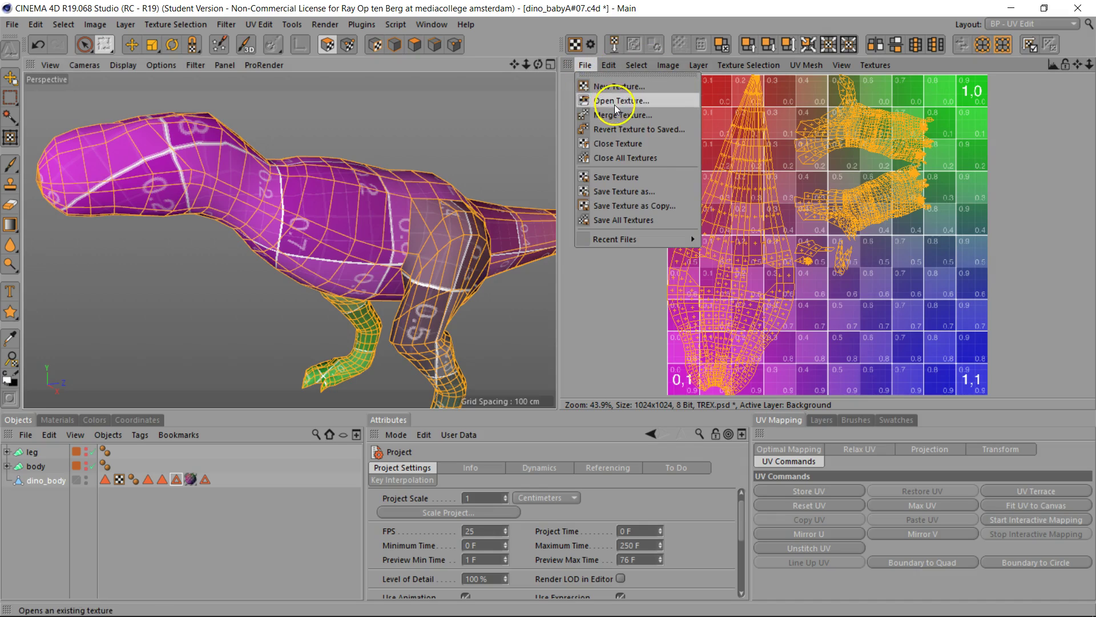
pyautogui.click(621, 191)
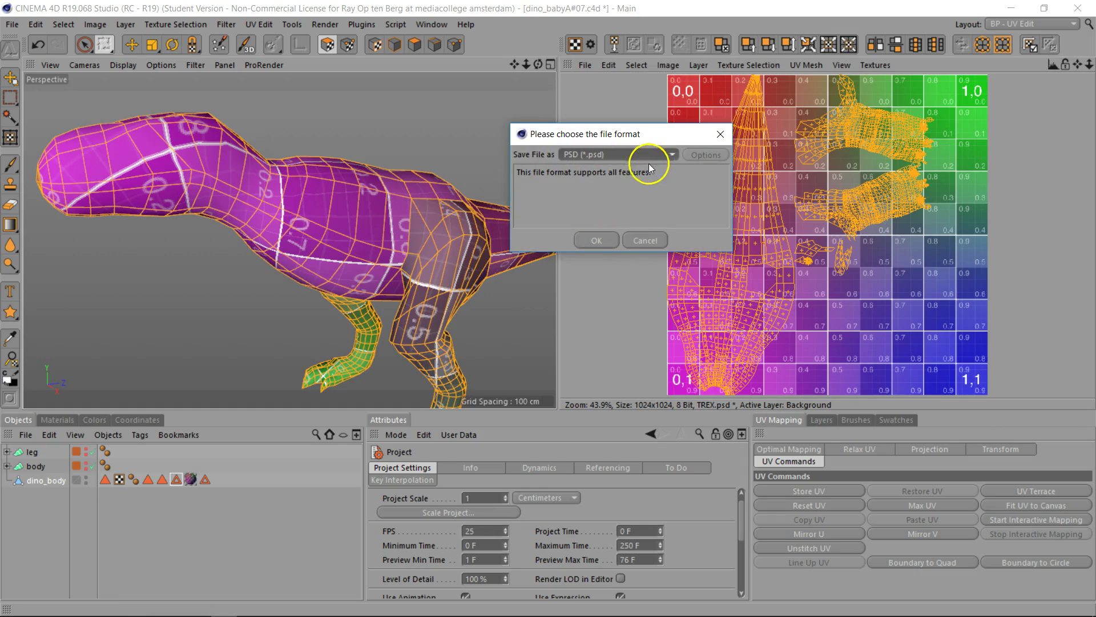
pyautogui.click(597, 239)
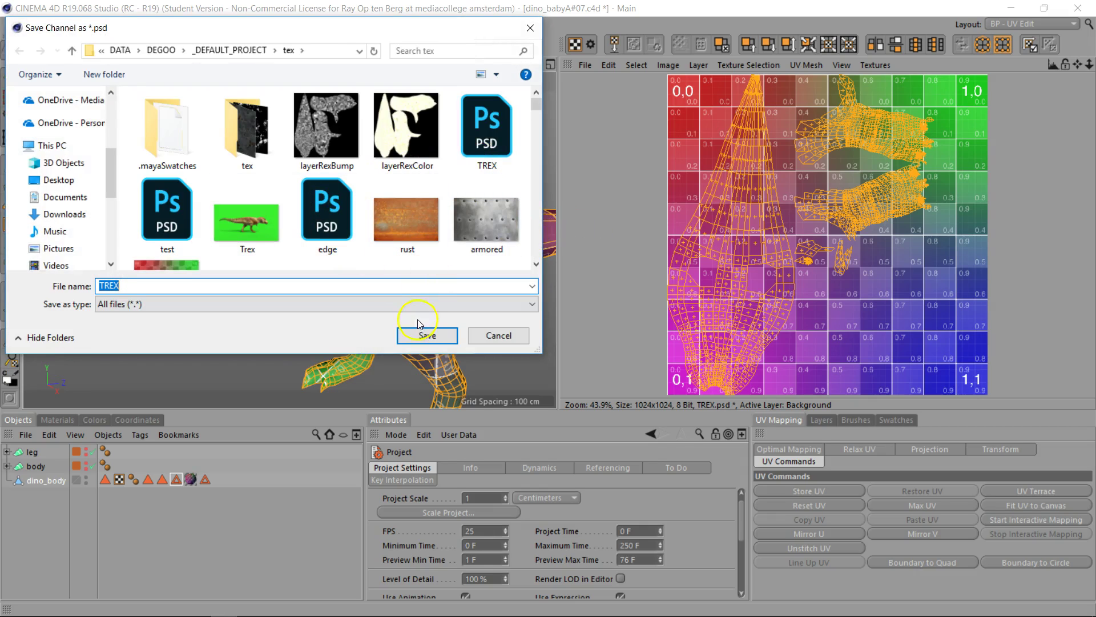
pyautogui.click(431, 336)
pyautogui.click(587, 314)
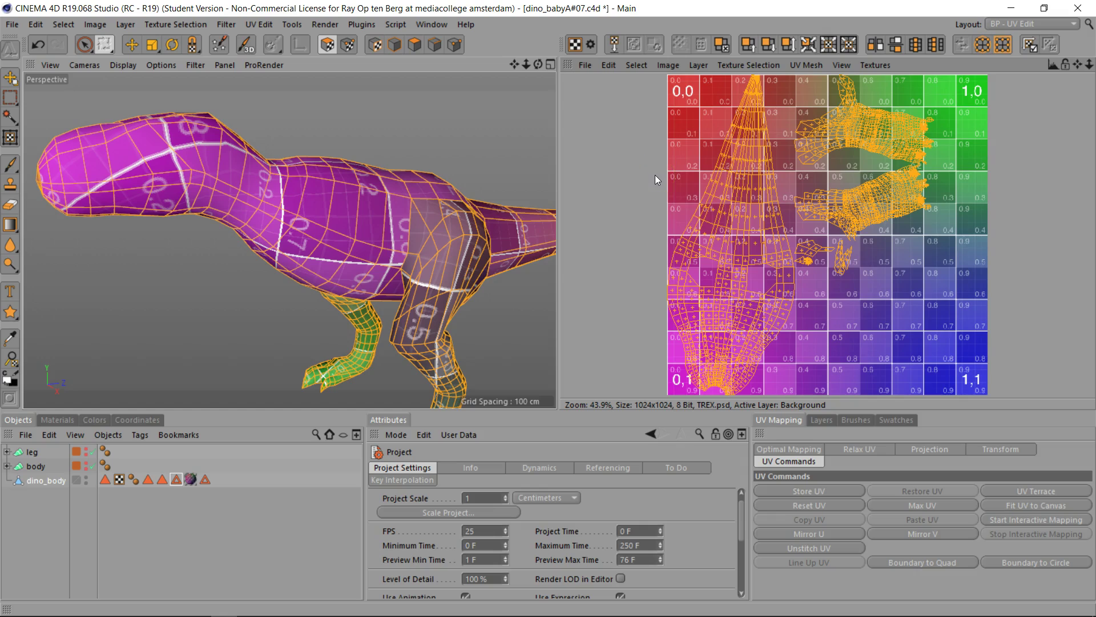
# Step: Add a new texture layer with the UV polygons outlined on it
pyautogui.click(695, 66)
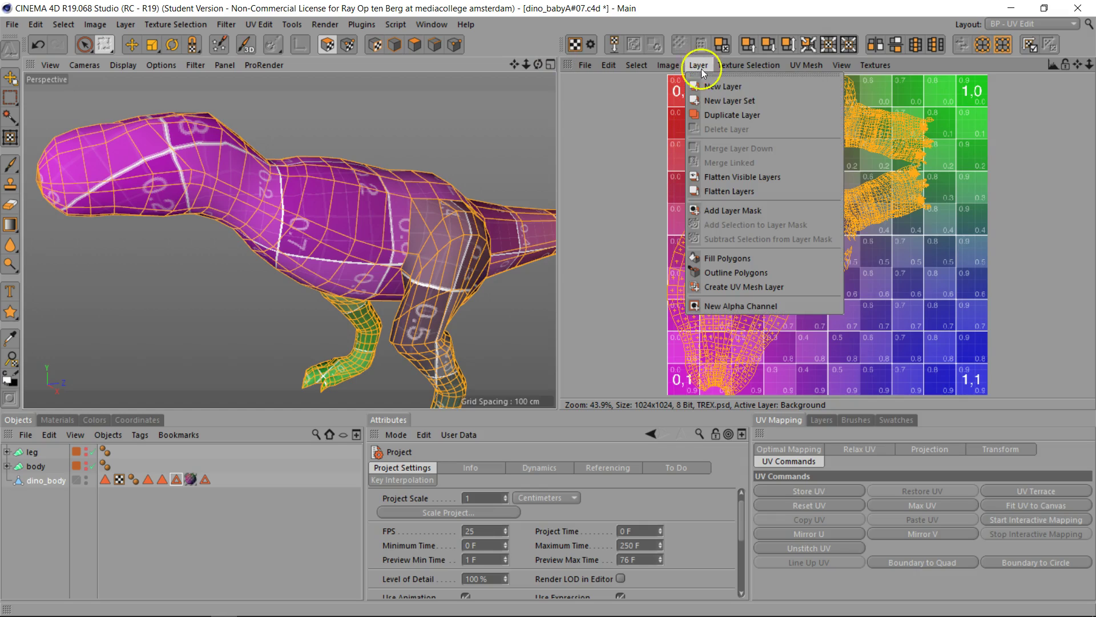
pyautogui.click(724, 88)
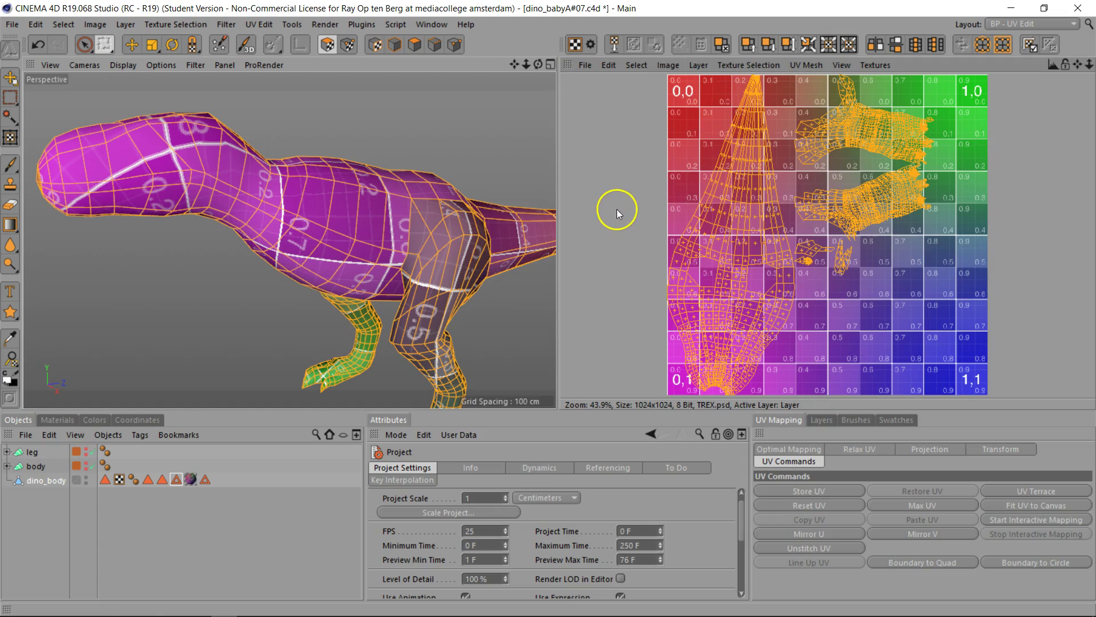
pyautogui.click(698, 65)
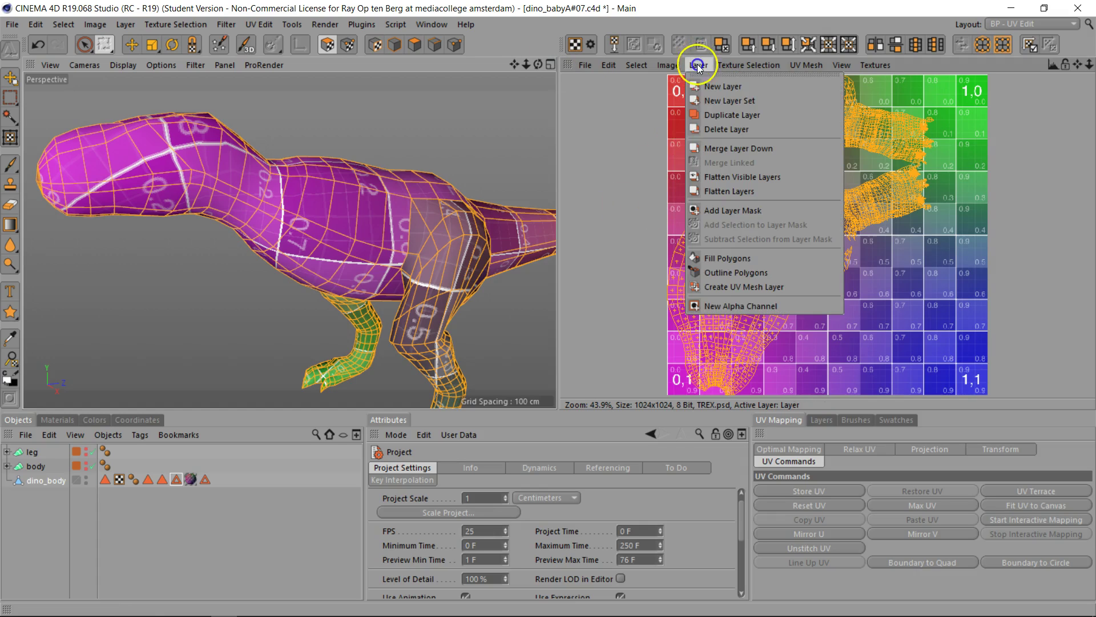
pyautogui.click(759, 272)
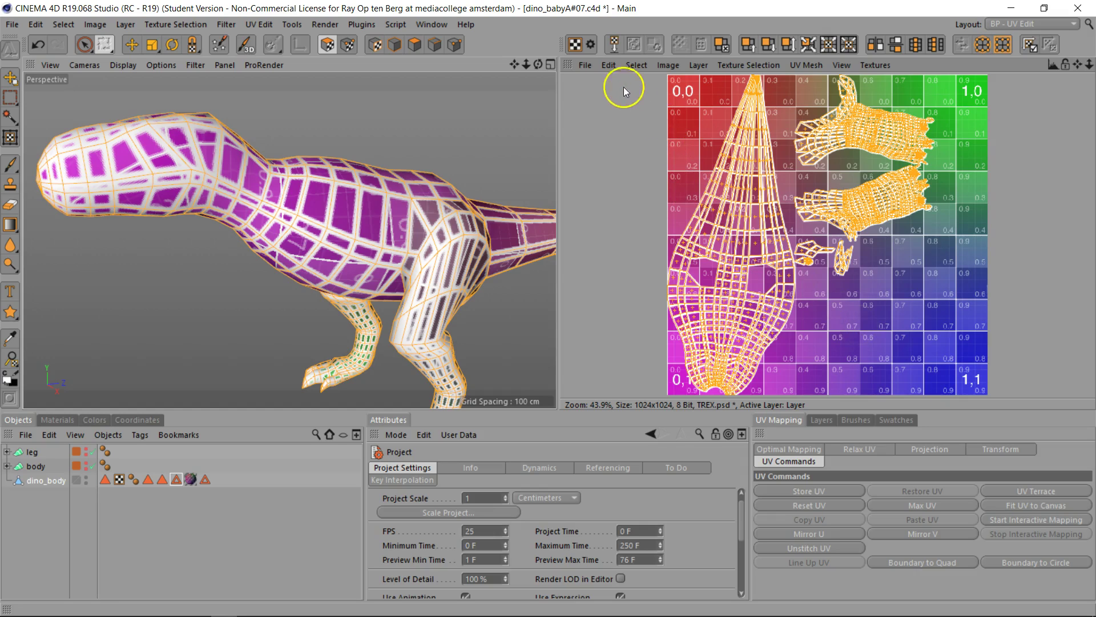
# Step: Save the TREX texture and bring TREX.psd up in Photoshop
pyautogui.click(583, 64)
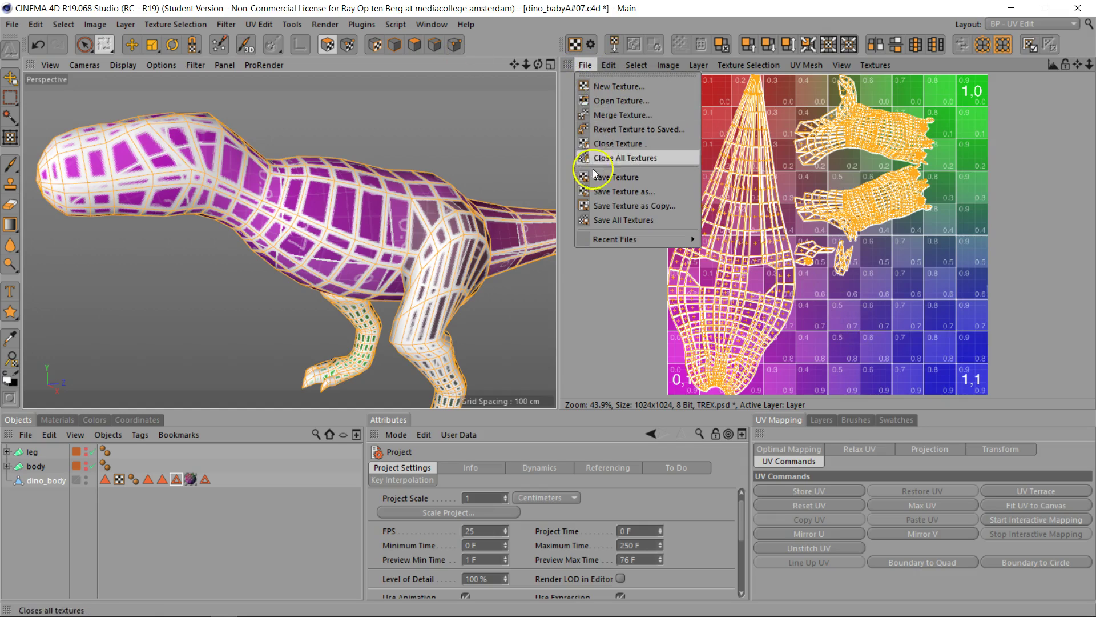
pyautogui.click(620, 178)
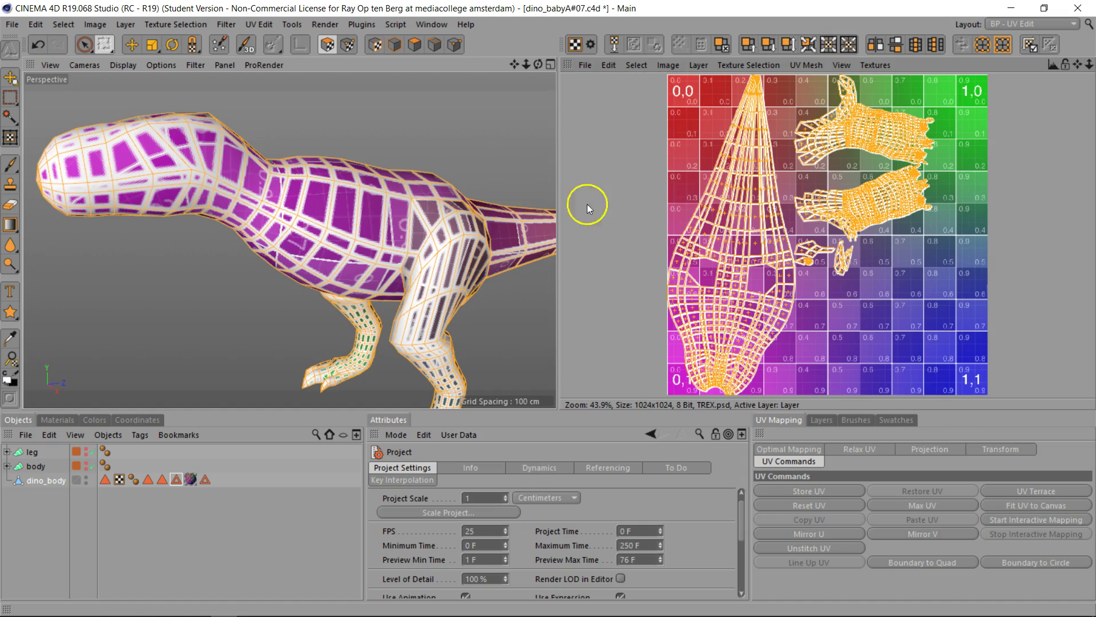
pyautogui.click(23, 565)
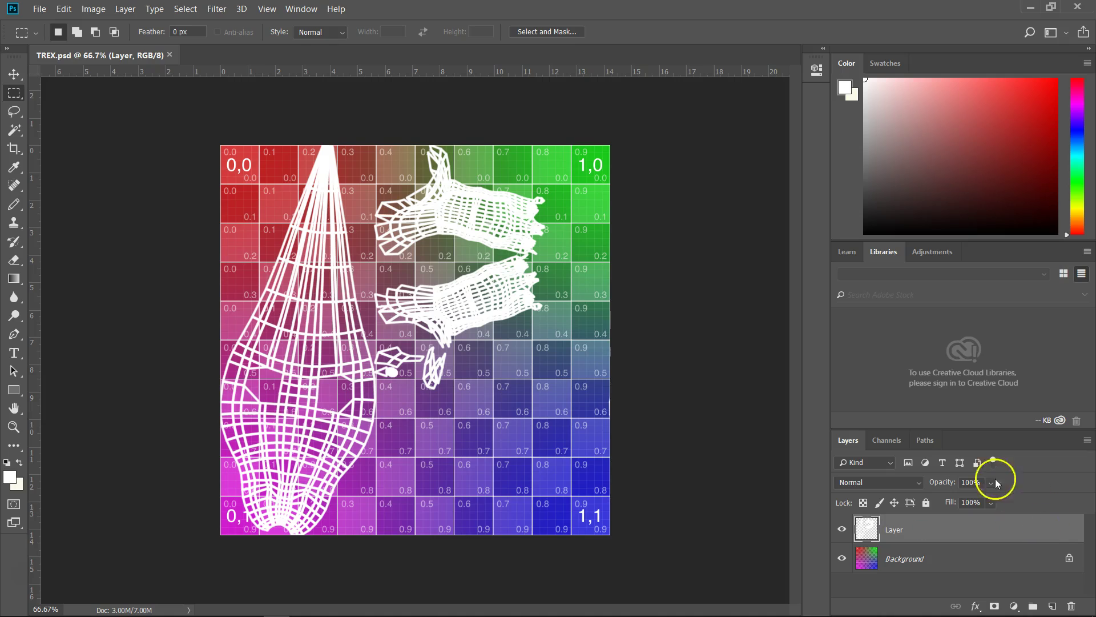
# Step: Apply Lock all to the UV wireframe layer in TREX.psd's Layers panel
pyautogui.click(926, 502)
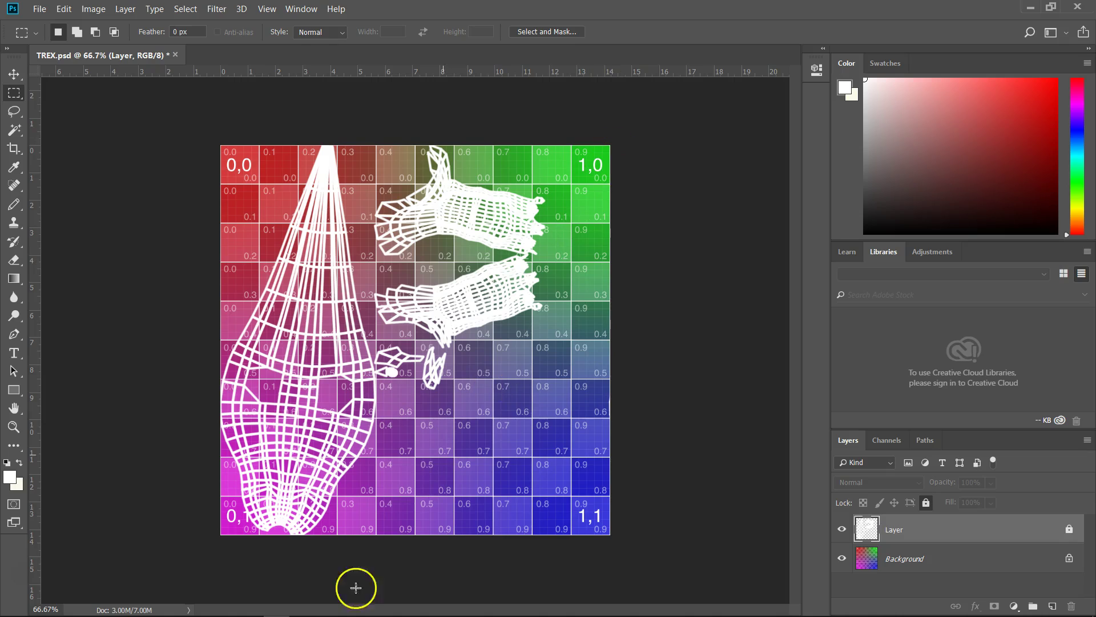
pyautogui.moveTo(308, 611)
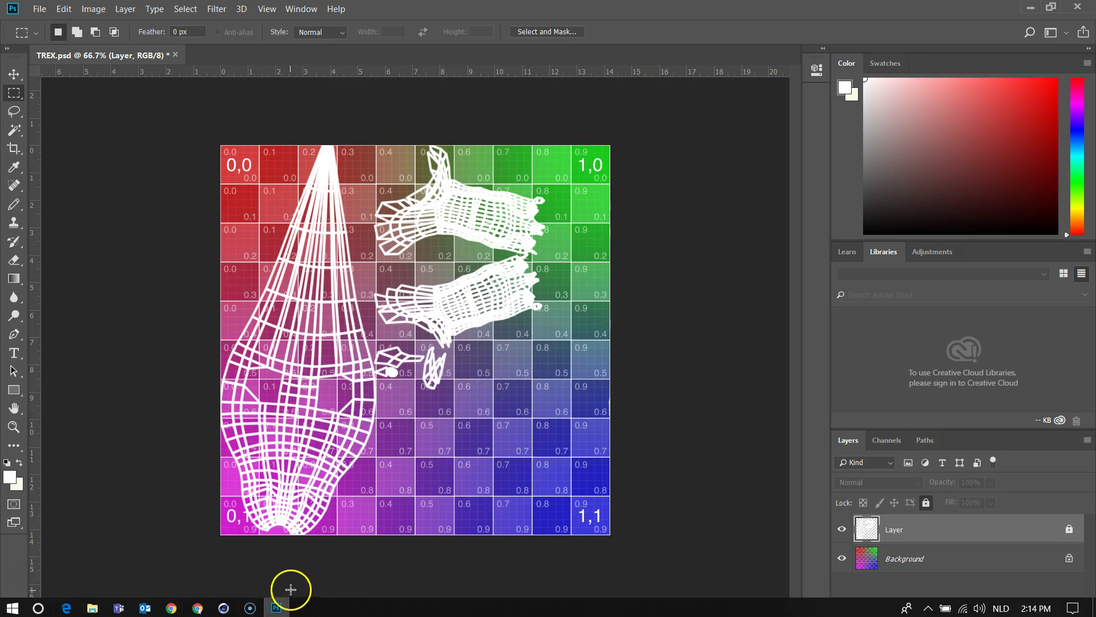
# Step: Return to Cinema 4D and switch to the Startup layout
pyautogui.click(223, 608)
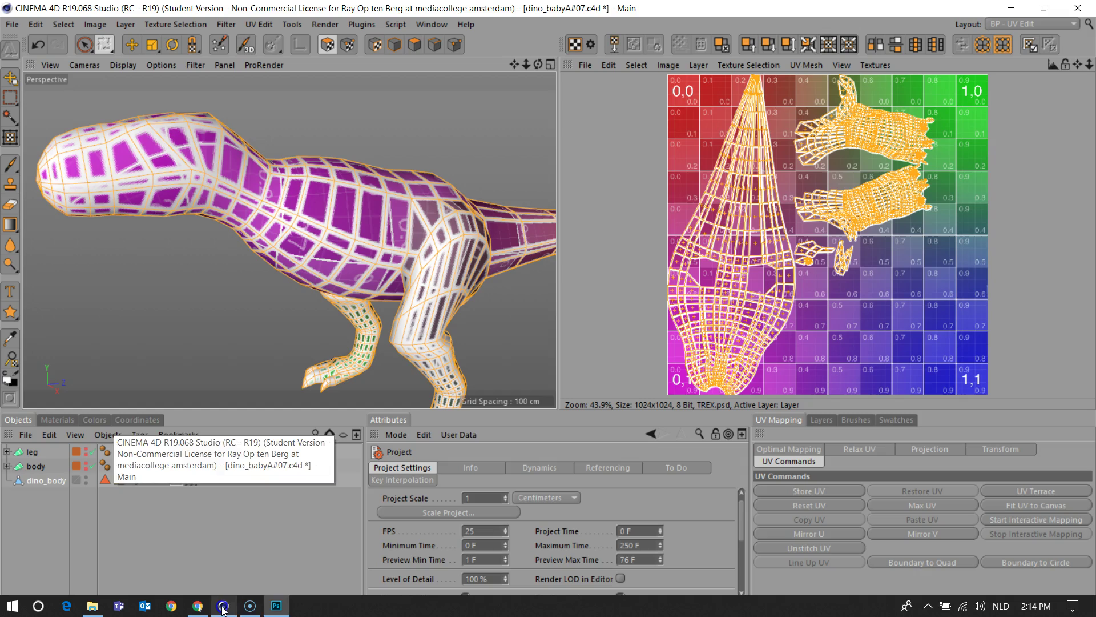
pyautogui.click(1022, 25)
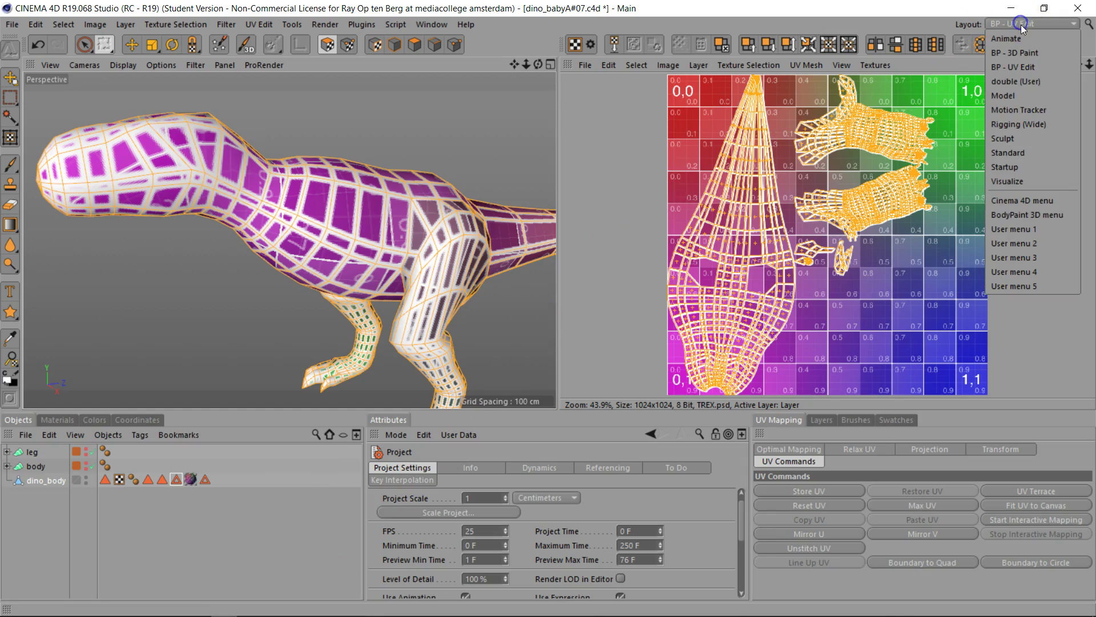
pyautogui.click(1008, 165)
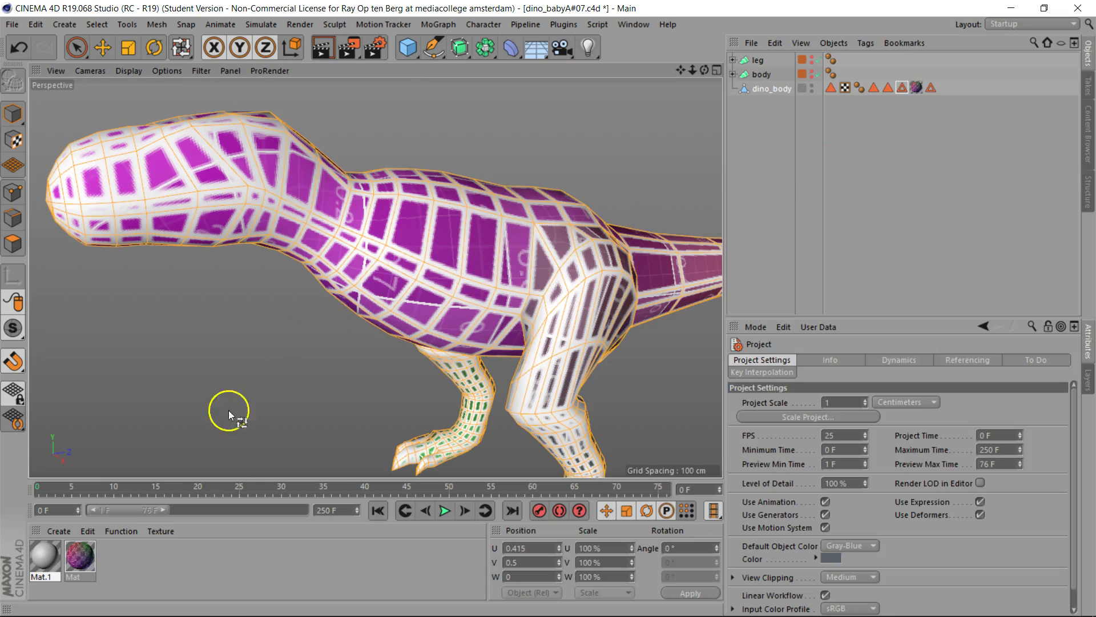
# Step: Delete dino_body's old texture tag and drag Mat.1 onto dino_body
pyautogui.click(12, 188)
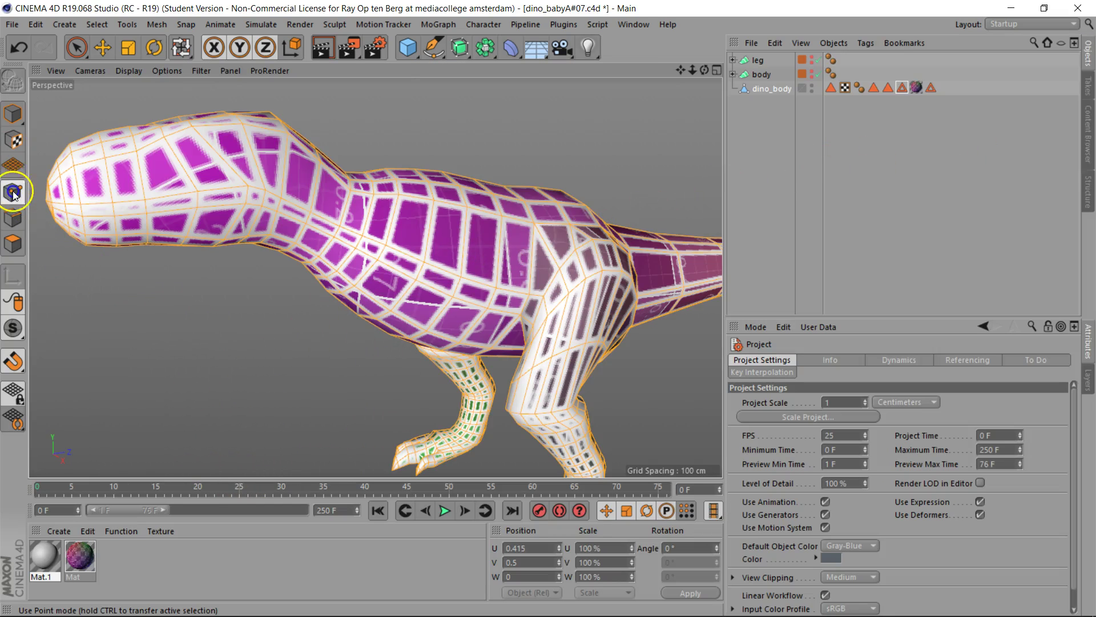
pyautogui.click(13, 218)
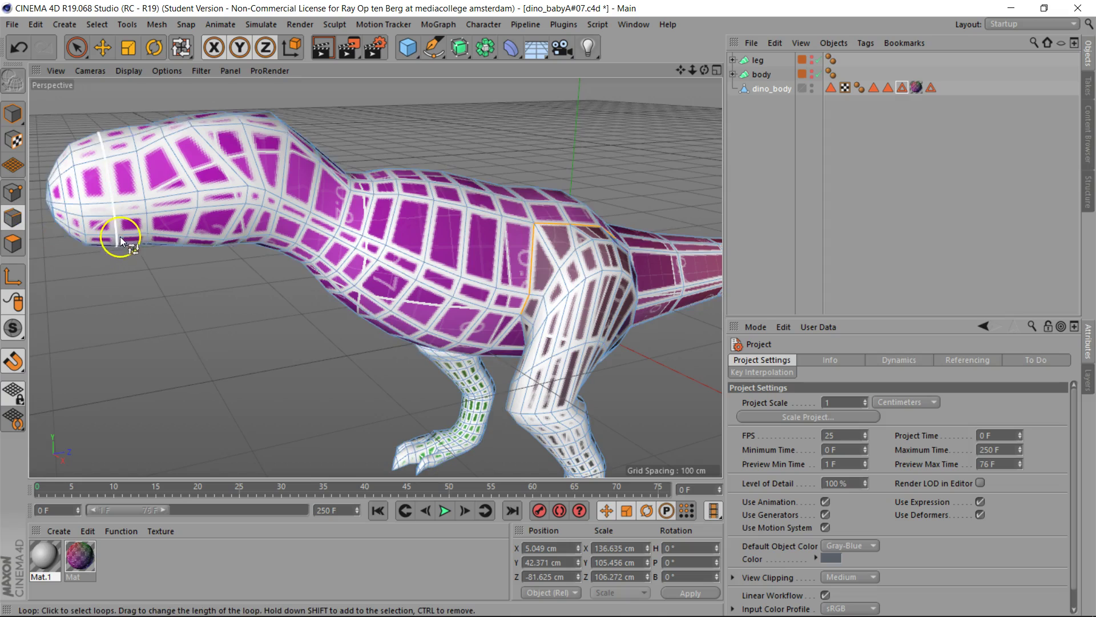
pyautogui.moveTo(706, 72); pyautogui.dragTo(379, 276)
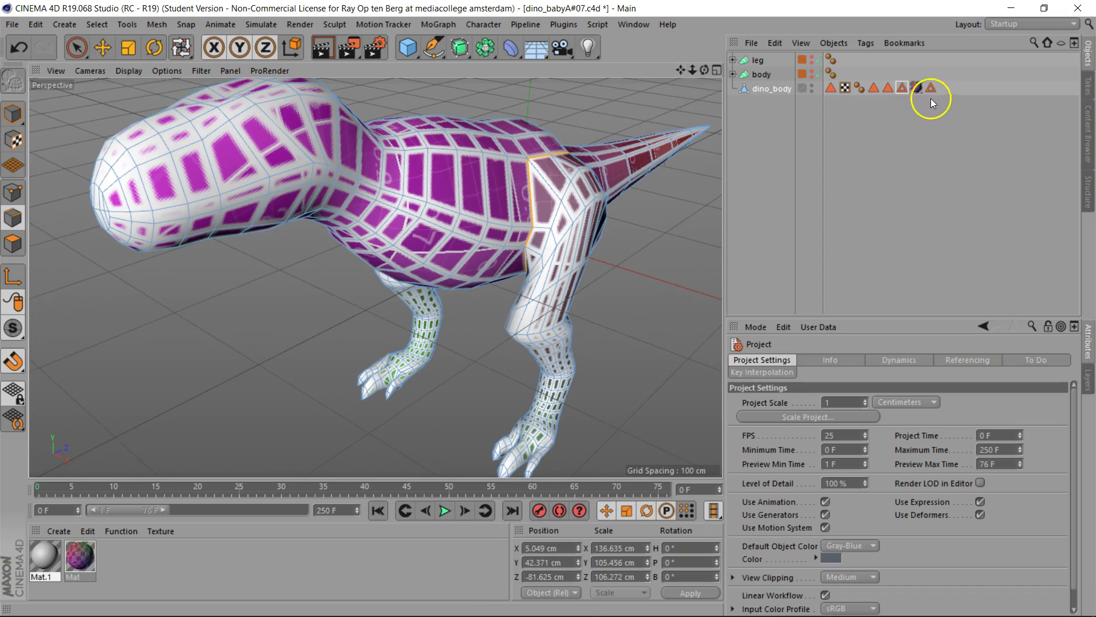
pyautogui.click(915, 86)
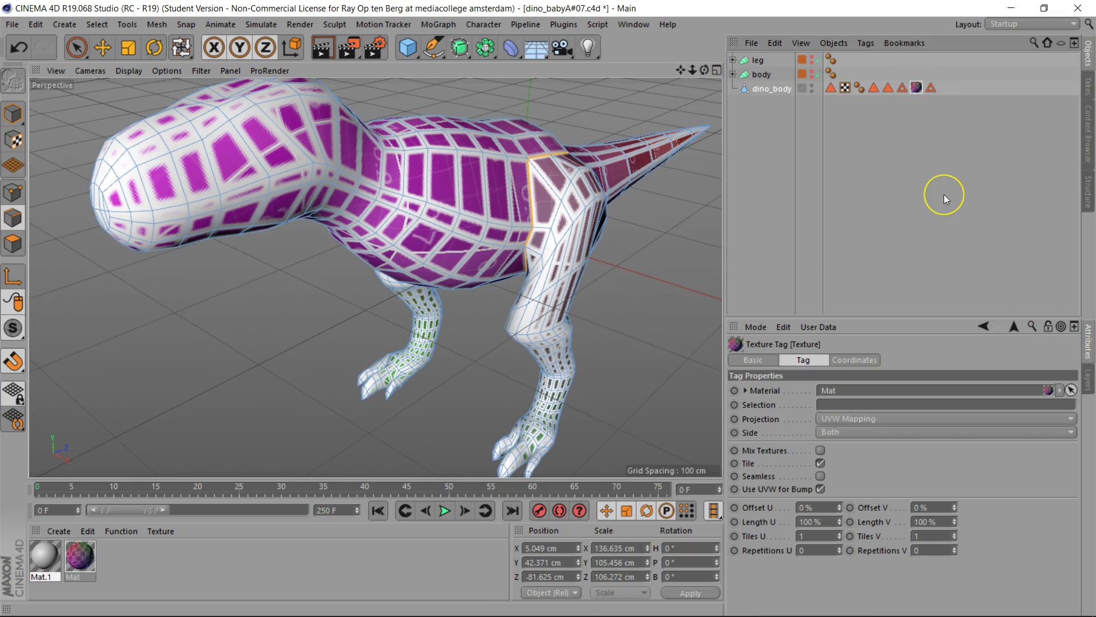
pyautogui.press('Delete')
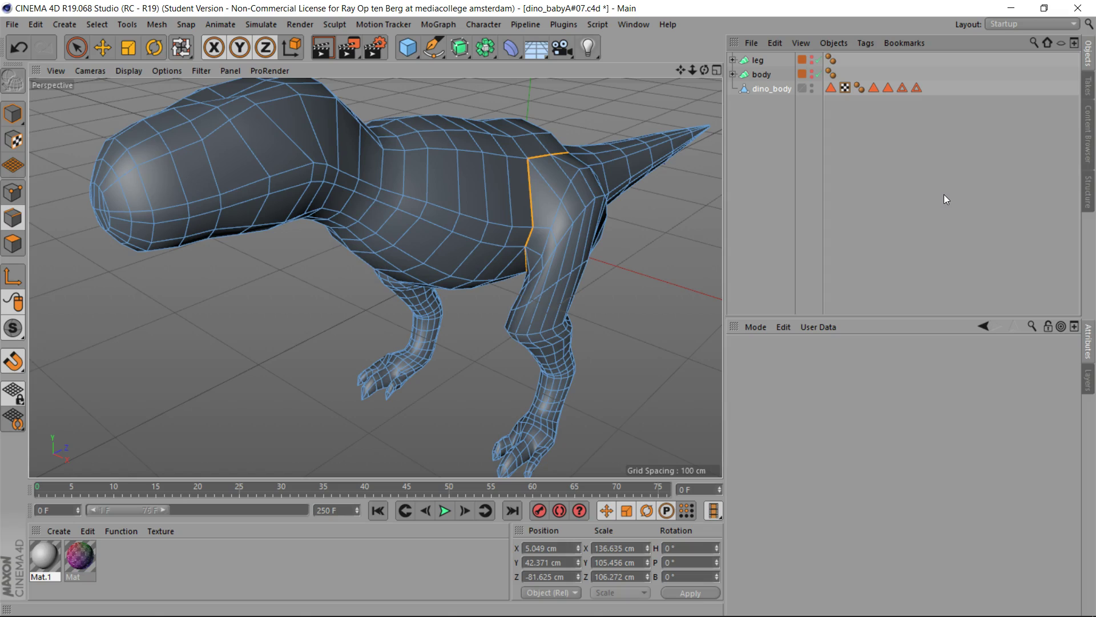
pyautogui.click(746, 144)
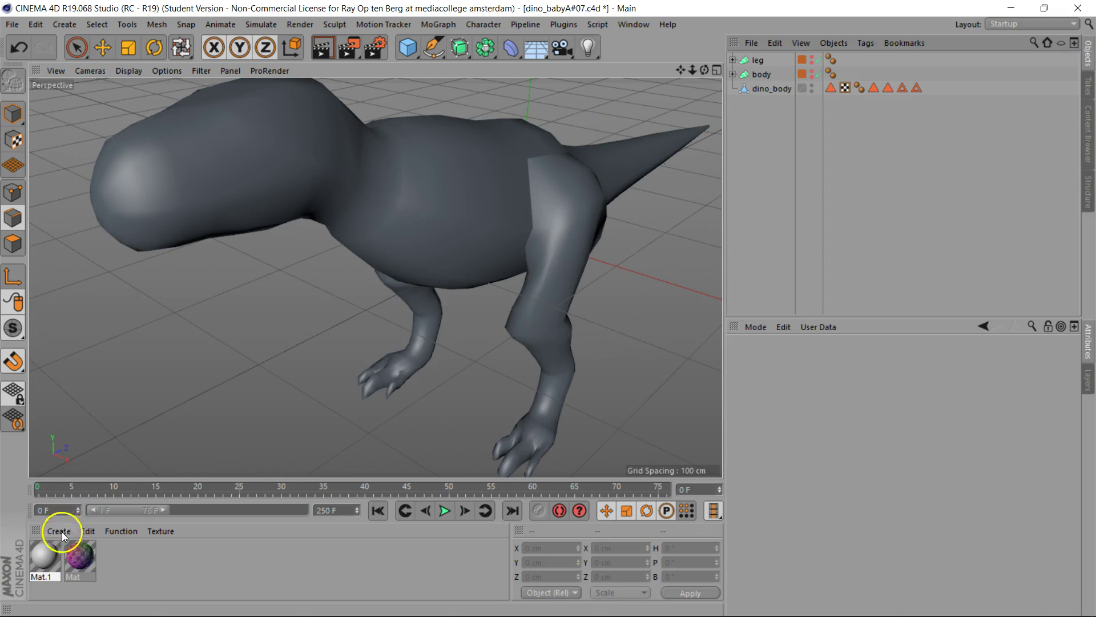
pyautogui.moveTo(46, 550); pyautogui.dragTo(765, 90)
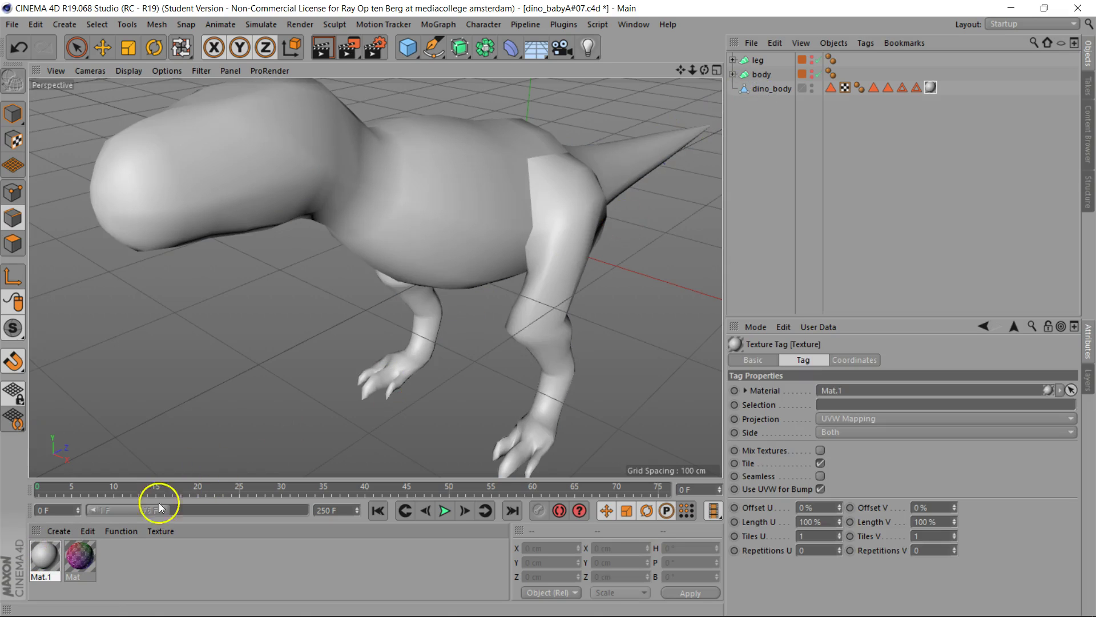
# Step: Open Mat.1 in the Material Editor and turn off its Reflectance channel
pyautogui.doubleClick(43, 555)
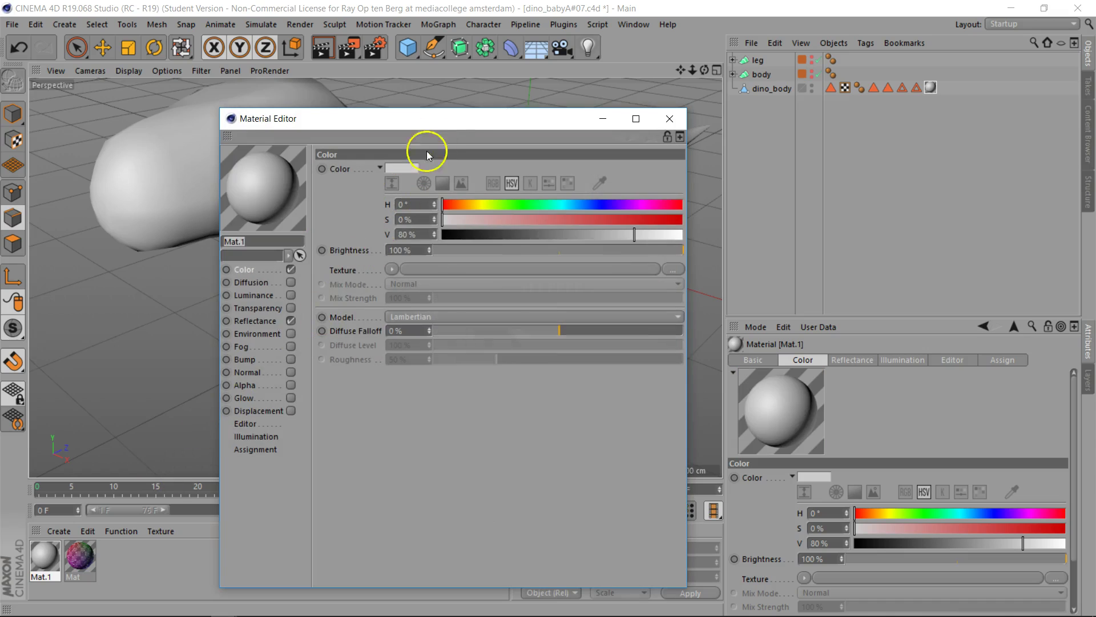
pyautogui.moveTo(452, 124); pyautogui.dragTo(674, 87)
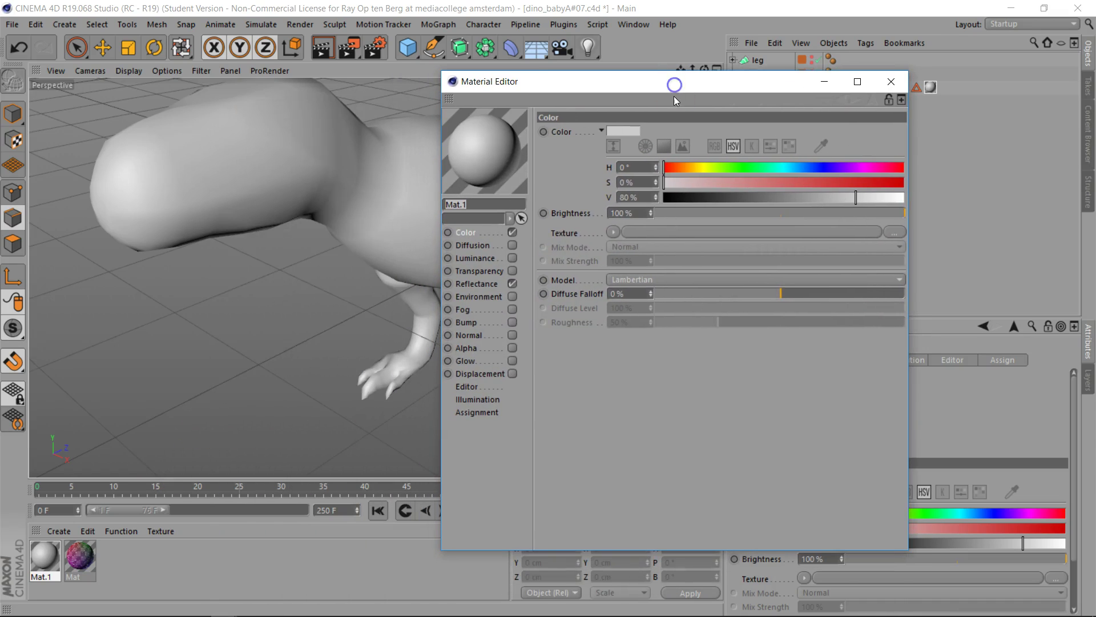
pyautogui.click(512, 283)
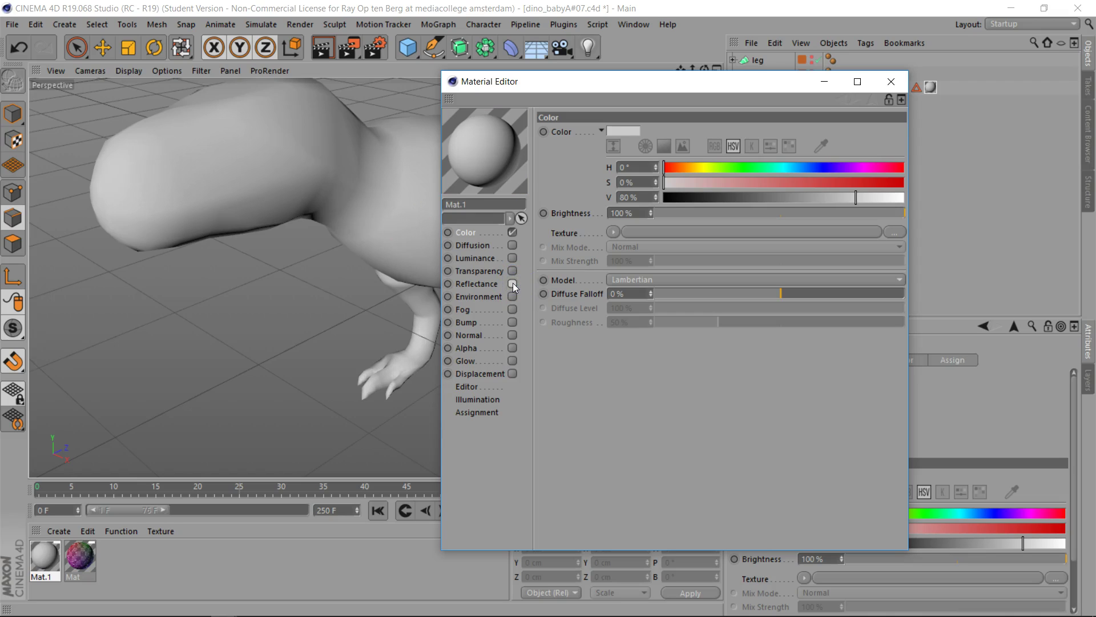
# Step: Load a Noise shader into Mat.1's Bump channel, then switch Bump off
pyautogui.click(512, 322)
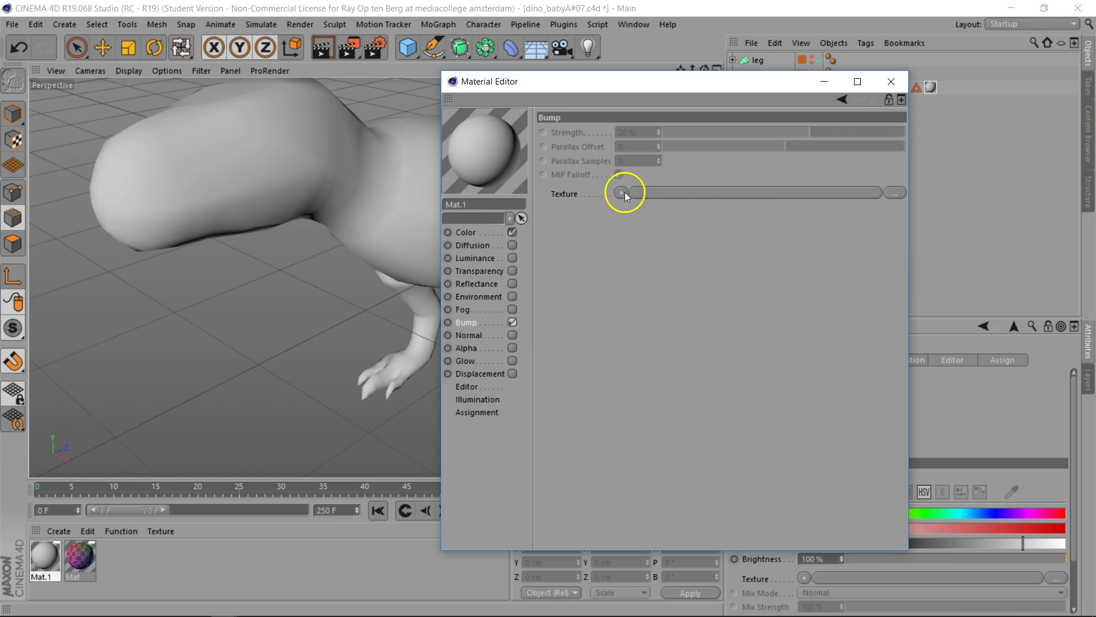
pyautogui.click(622, 193)
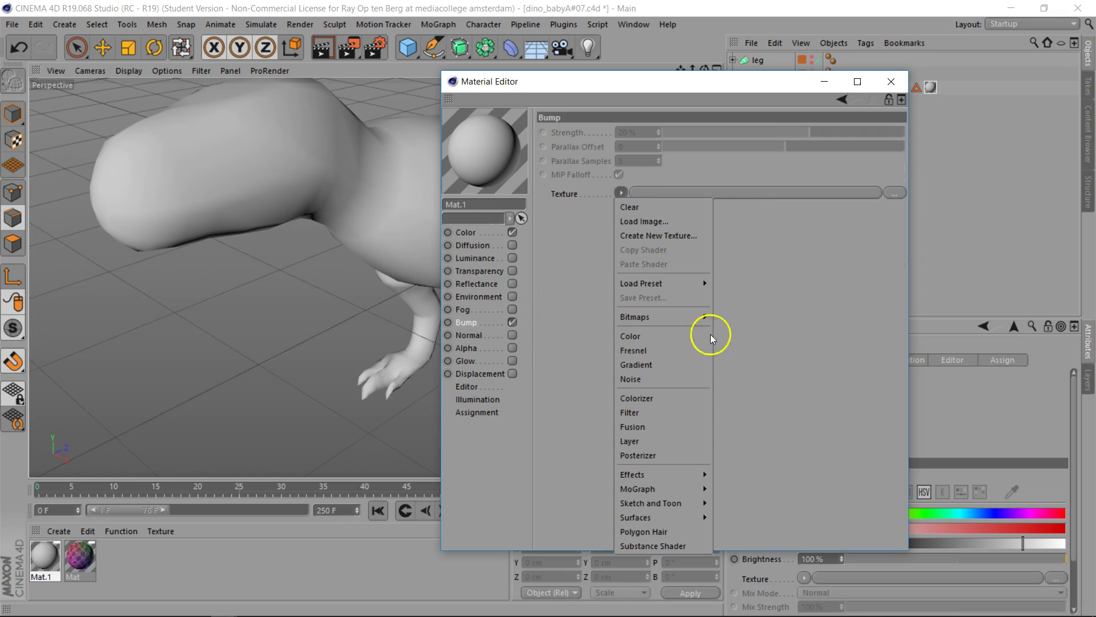
pyautogui.moveTo(660, 475)
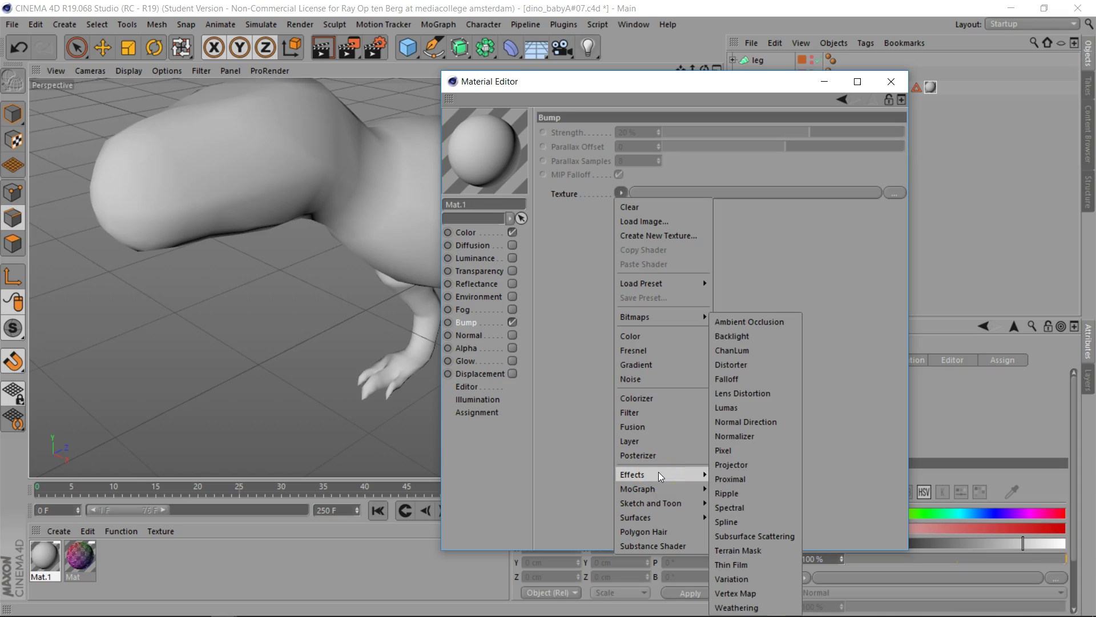
pyautogui.click(669, 380)
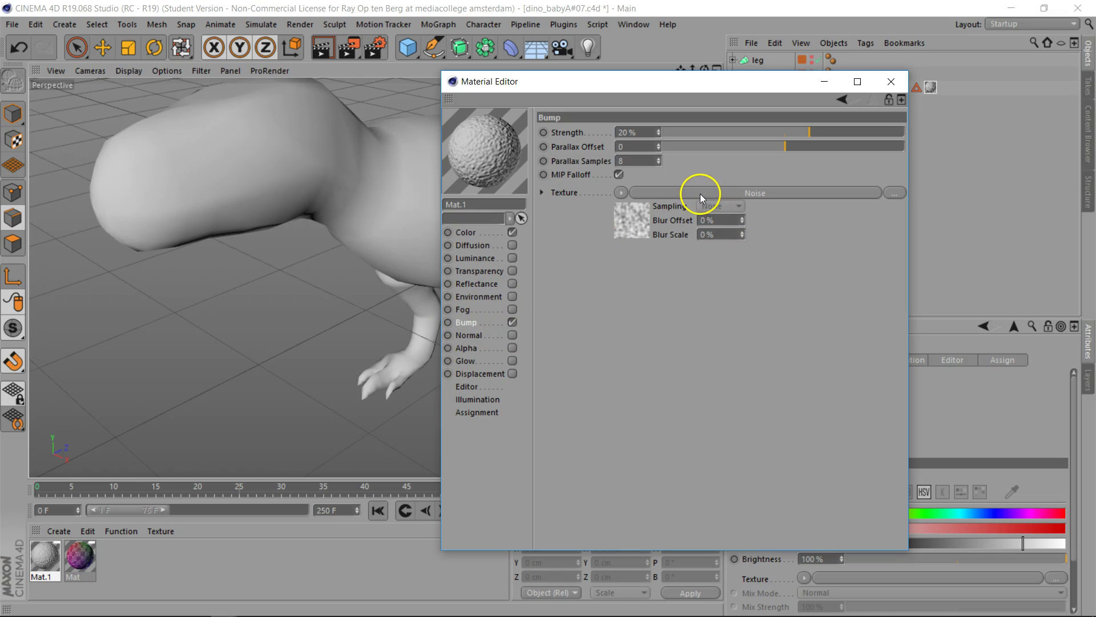
pyautogui.click(512, 322)
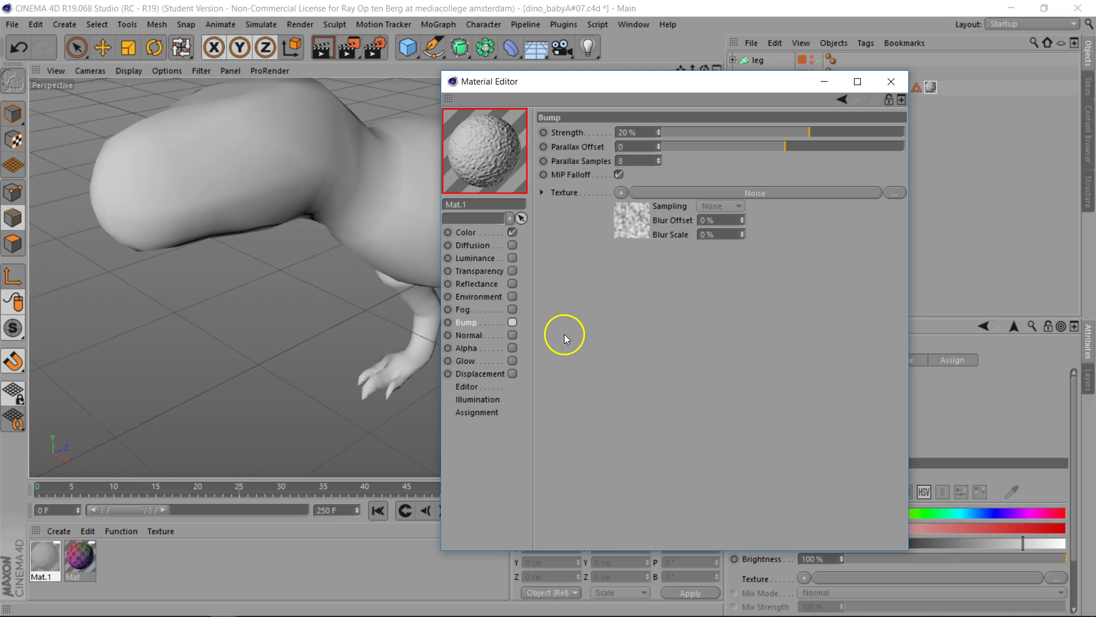
# Step: Put a Noise shader in Mat.1's Color texture, set to World space and Voronoi 1
pyautogui.click(464, 232)
pyautogui.click(613, 232)
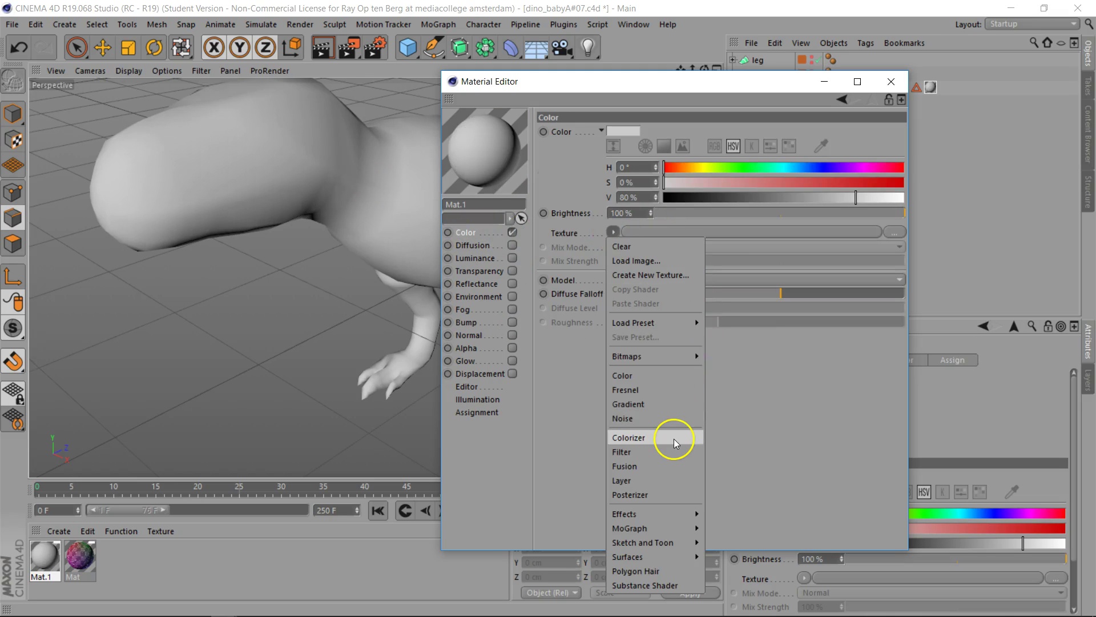
pyautogui.click(517, 334)
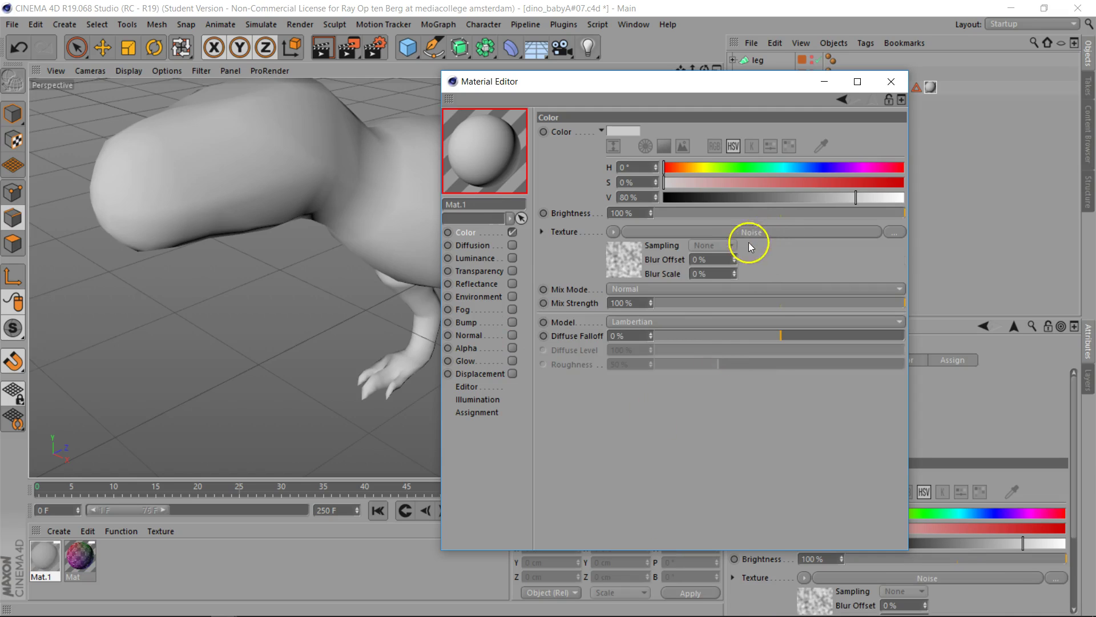
pyautogui.click(731, 229)
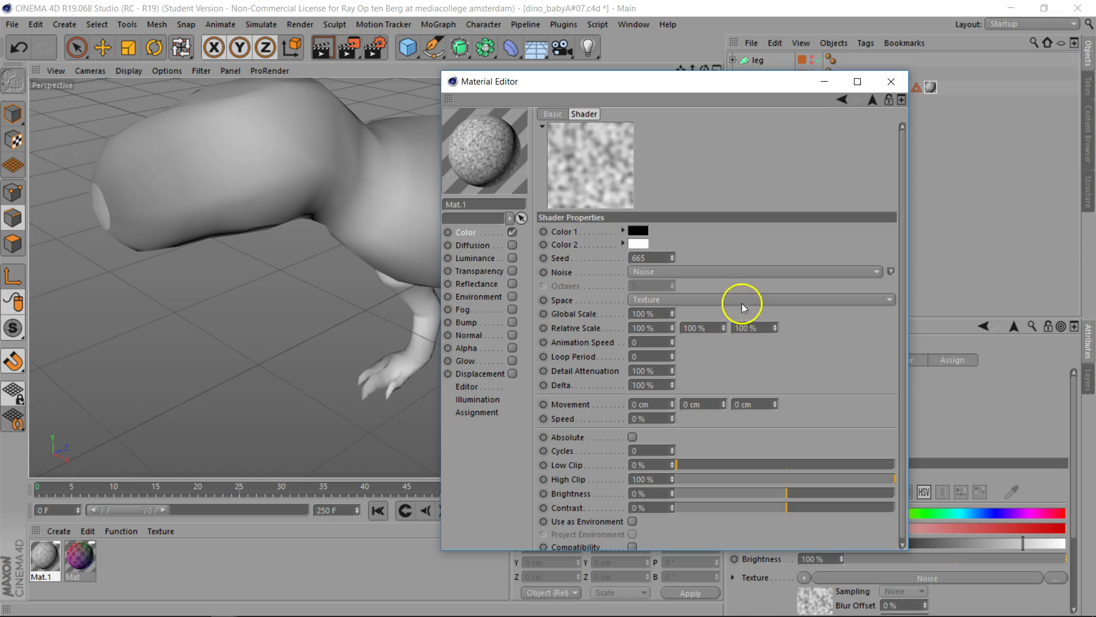
pyautogui.click(724, 298)
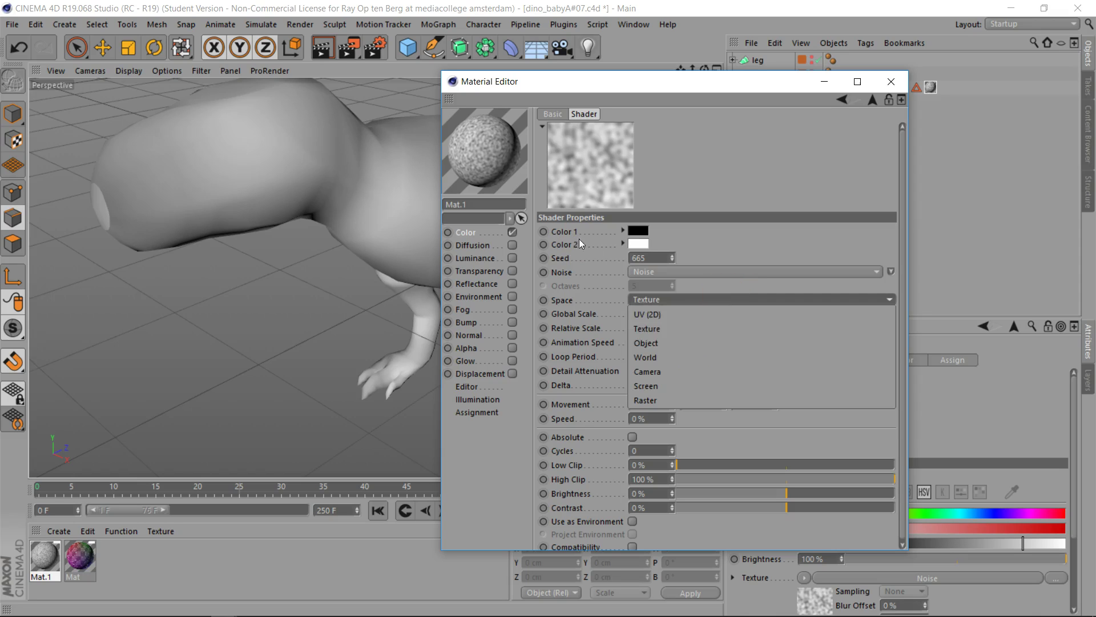
pyautogui.click(696, 357)
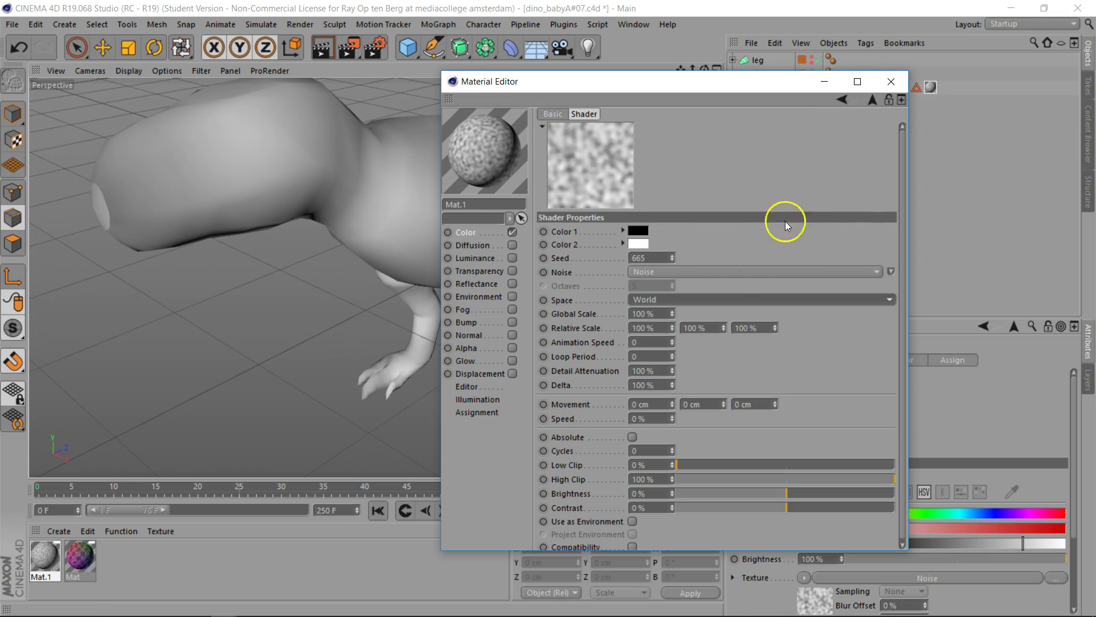
pyautogui.click(748, 272)
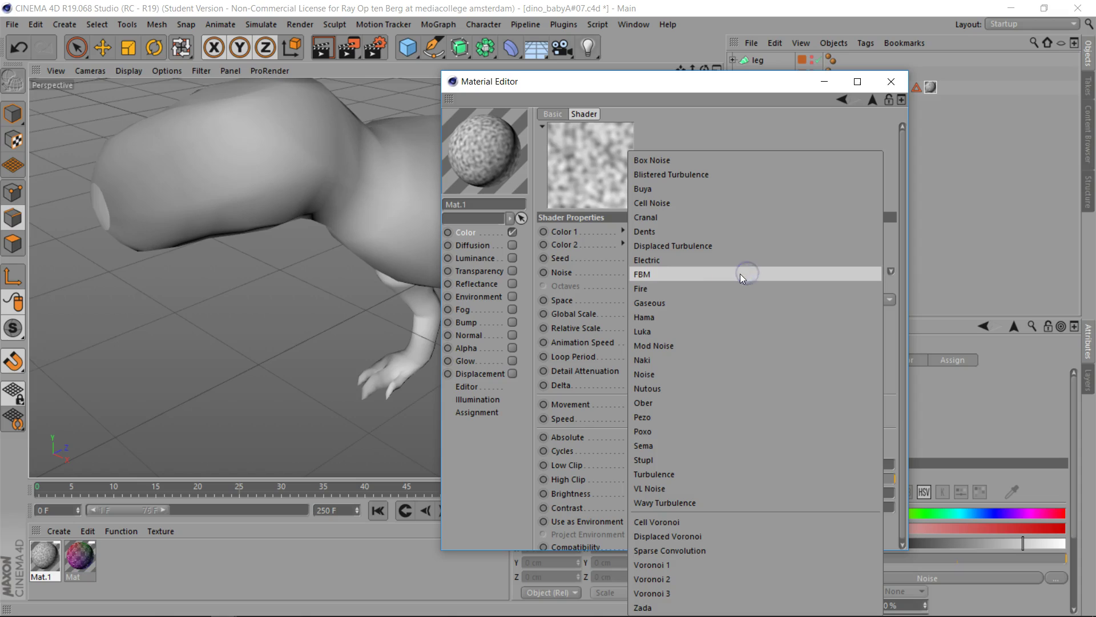
pyautogui.click(684, 564)
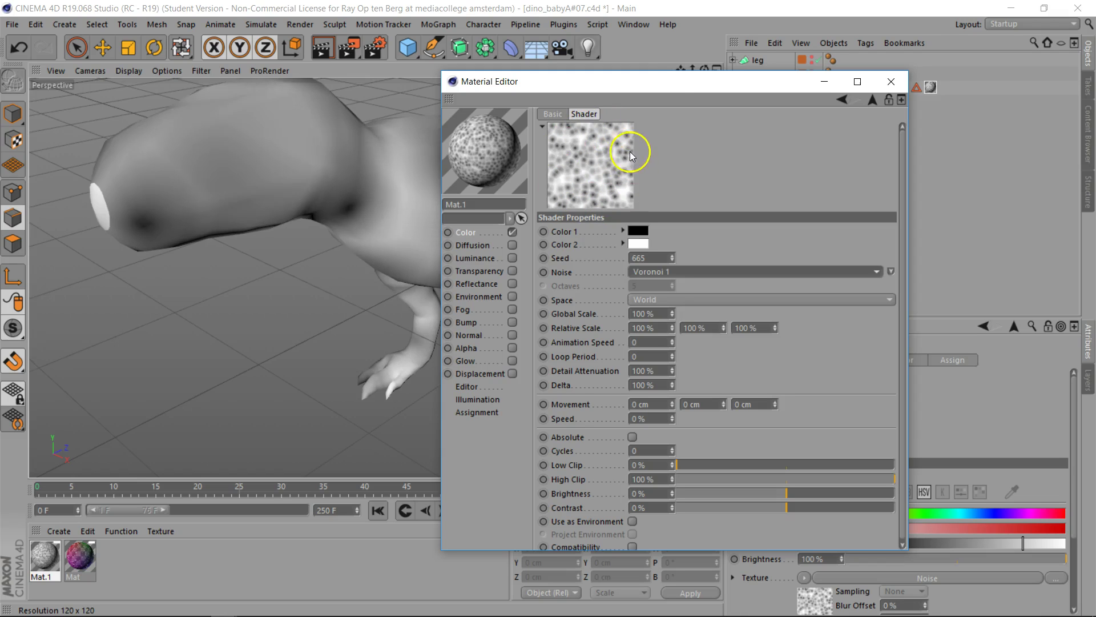
pyautogui.moveTo(665, 92); pyautogui.dragTo(785, 135)
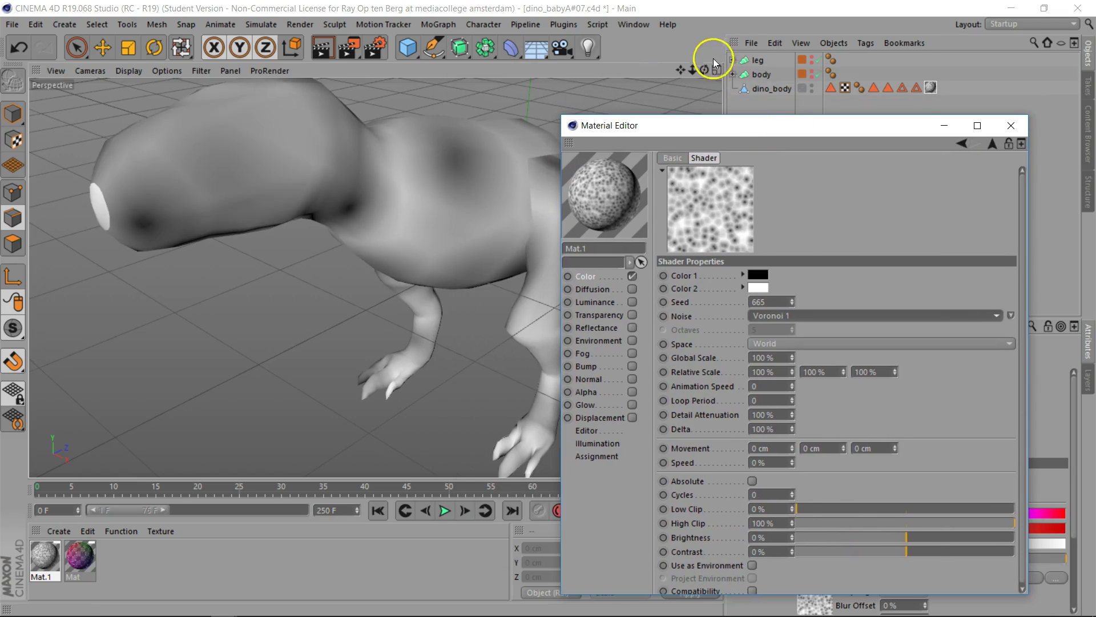
# Step: Orbit around the dino and render the view to preview the Voronoi spots
pyautogui.moveTo(704, 72); pyautogui.dragTo(348, 294)
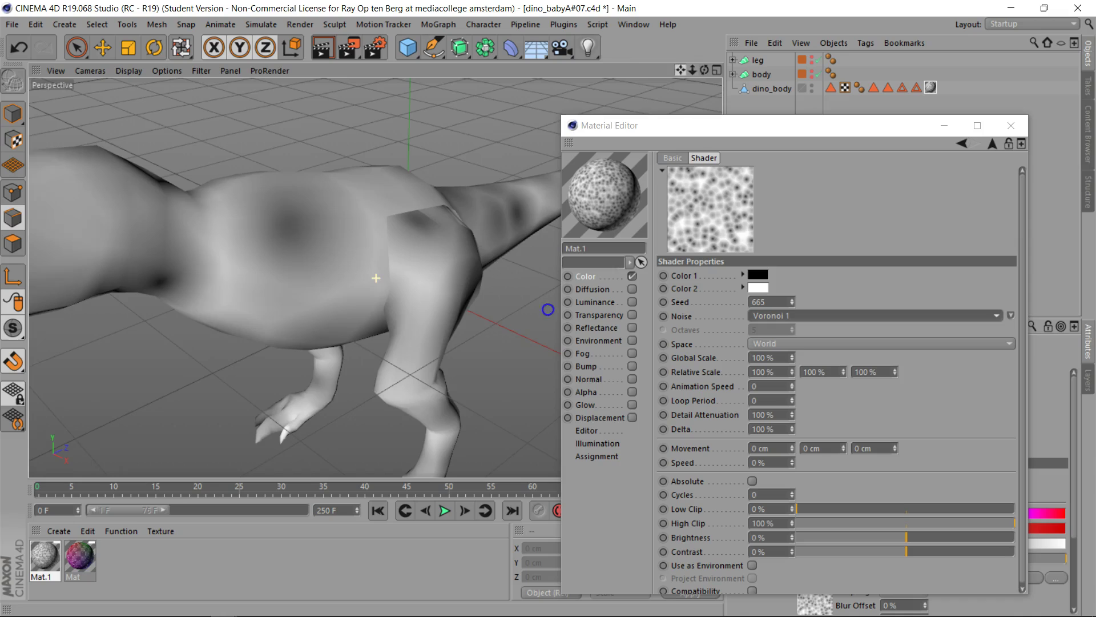
pyautogui.click(324, 50)
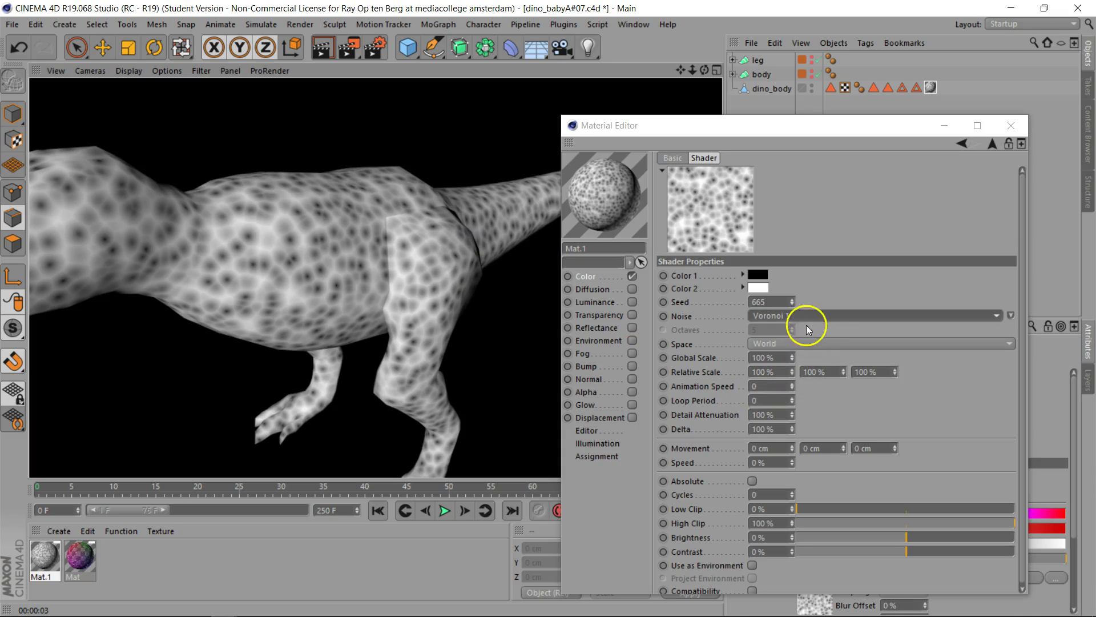
# Step: Wrap the colour's Voronoi noise in a Colorizer shader and open its gradient
pyautogui.click(992, 150)
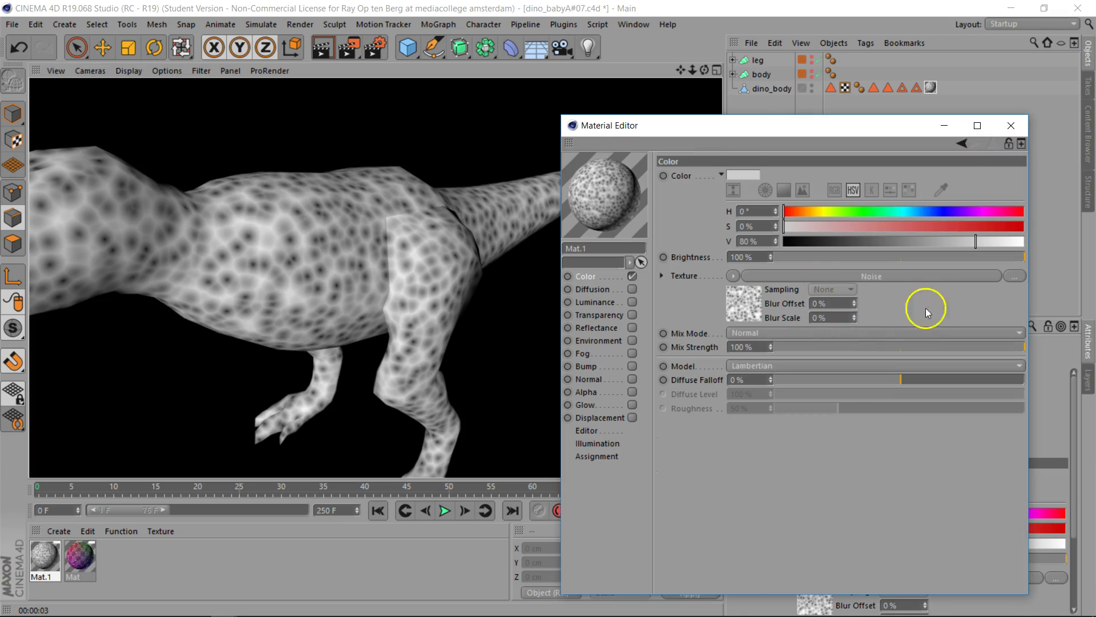
pyautogui.click(734, 276)
pyautogui.click(764, 459)
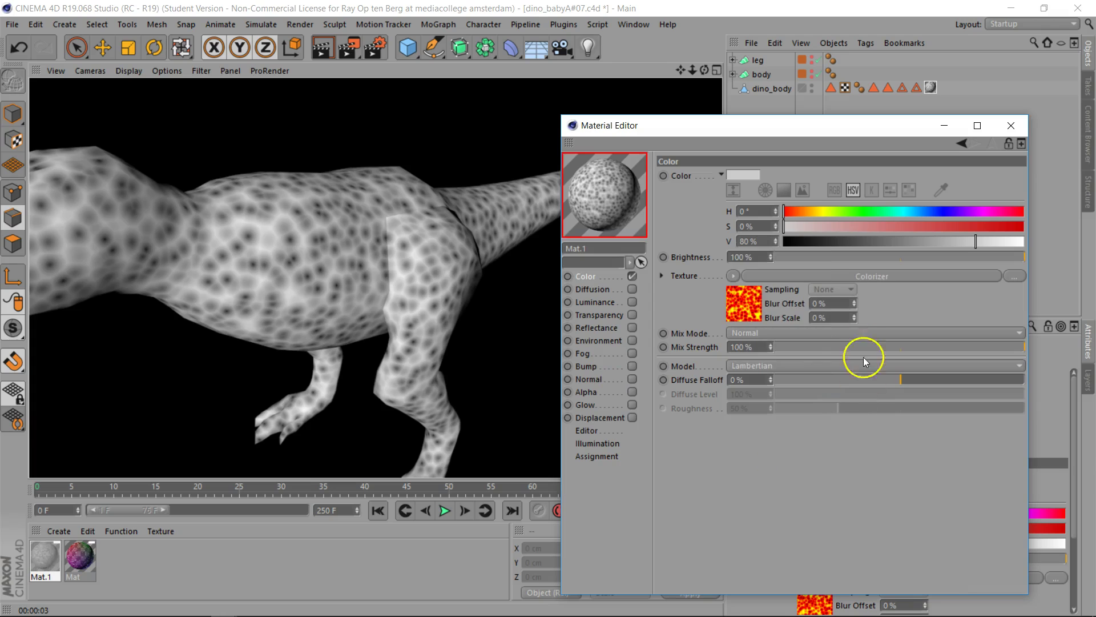
pyautogui.click(847, 276)
# Step: Move the red gradient knot left and recolour it dark green, then edit the left knot
pyautogui.moveTo(871, 369); pyautogui.dragTo(785, 371)
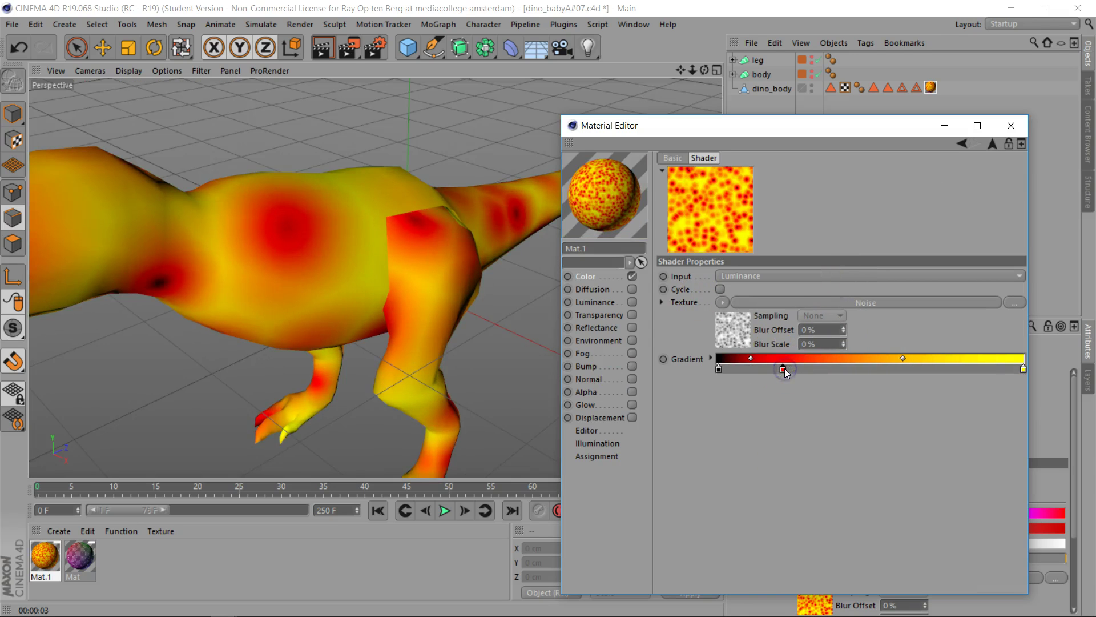
pyautogui.doubleClick(784, 369)
pyautogui.click(793, 367)
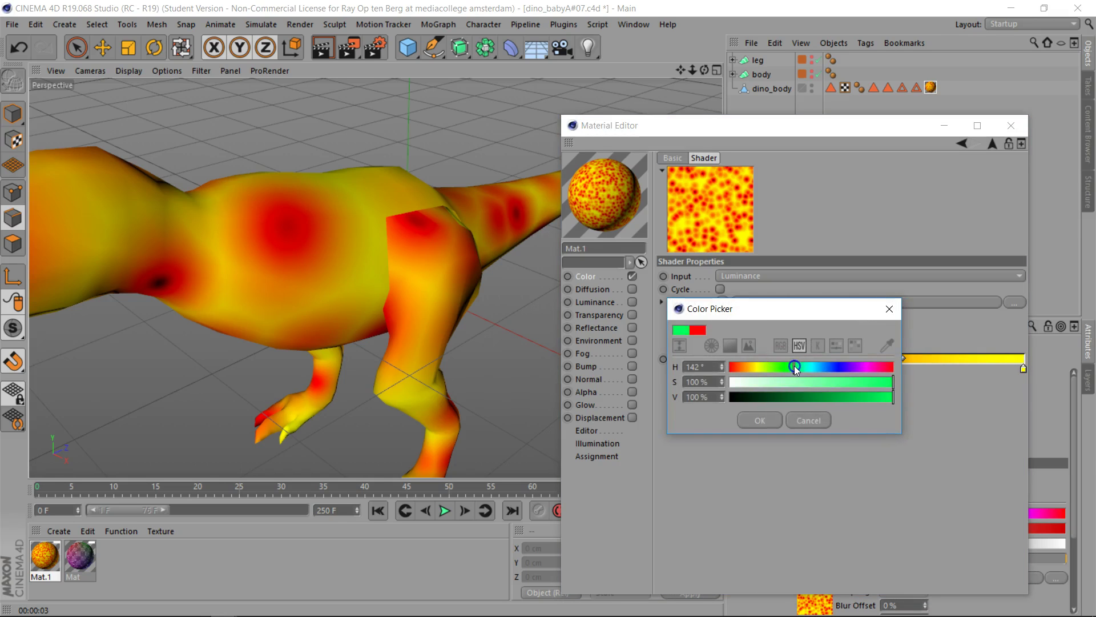
pyautogui.click(851, 382)
pyautogui.click(793, 396)
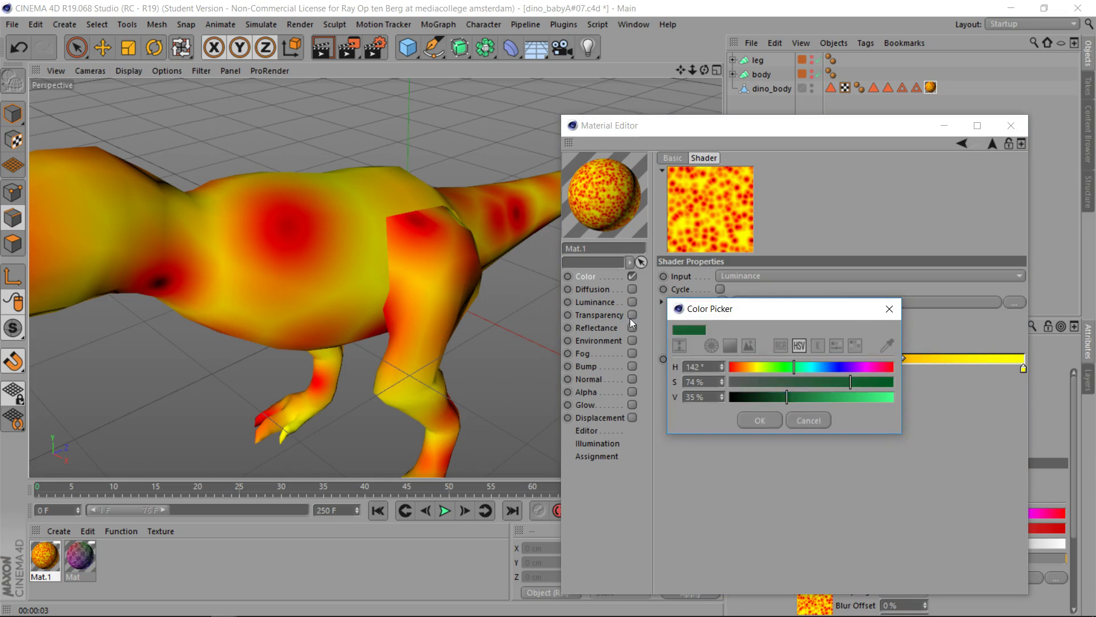
pyautogui.click(760, 420)
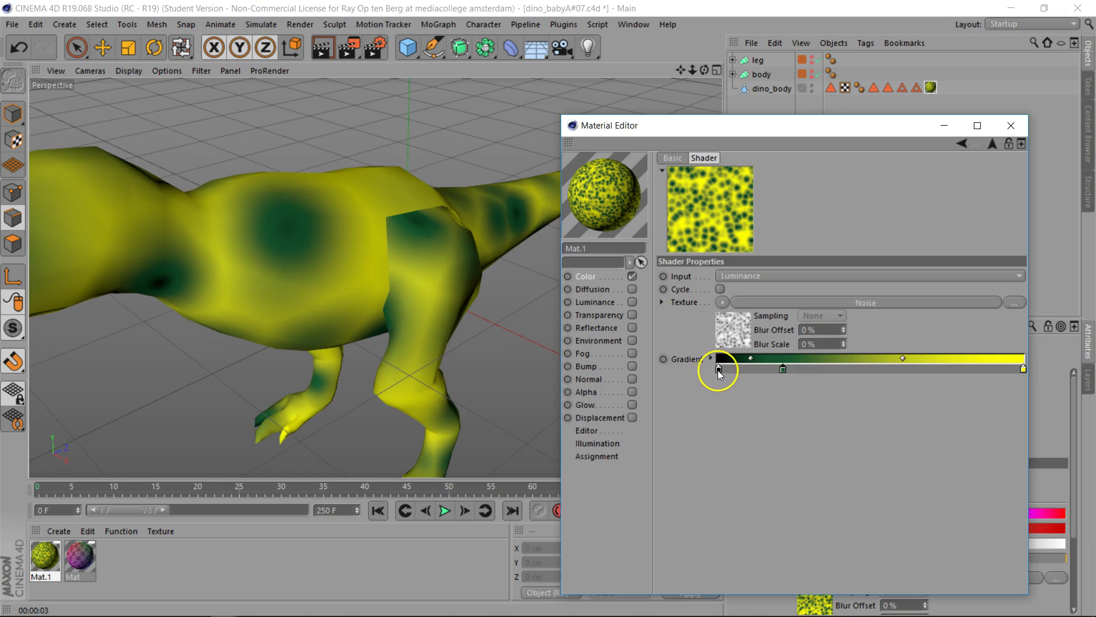
pyautogui.doubleClick(719, 370)
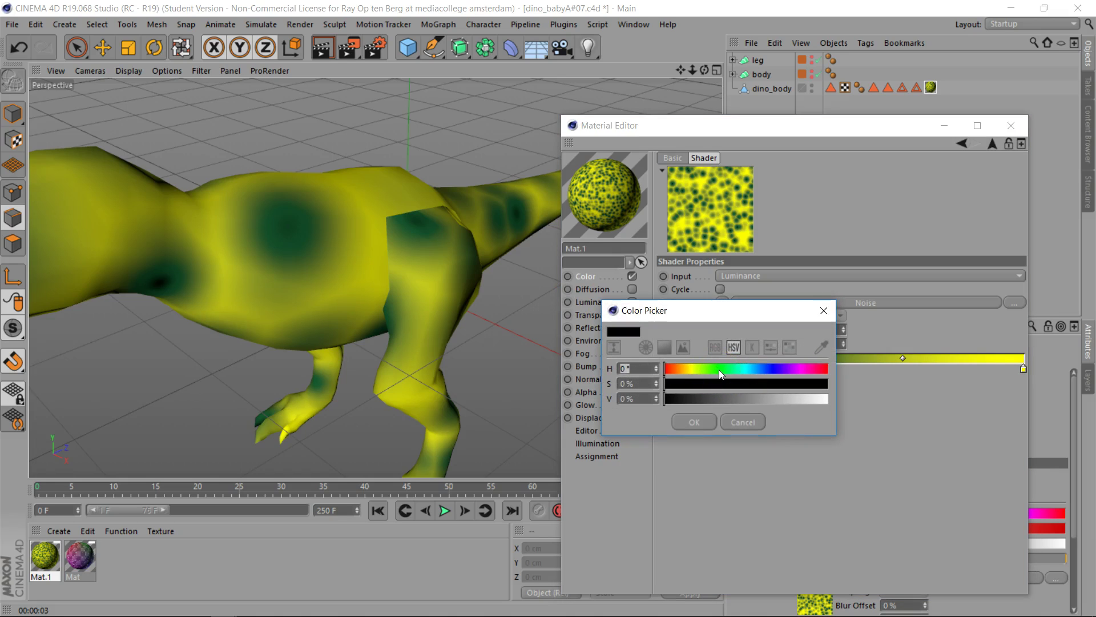
# Step: Make the left gradient knot green and rearrange the green and dark green knots toward the start
pyautogui.click(723, 369)
pyautogui.moveTo(728, 386)
pyautogui.mouseDown()
pyautogui.moveTo(750, 383)
pyautogui.moveTo(712, 399)
pyautogui.moveTo(778, 400)
pyautogui.moveTo(802, 370)
pyautogui.moveTo(835, 370)
pyautogui.mouseUp()
pyautogui.click(703, 420)
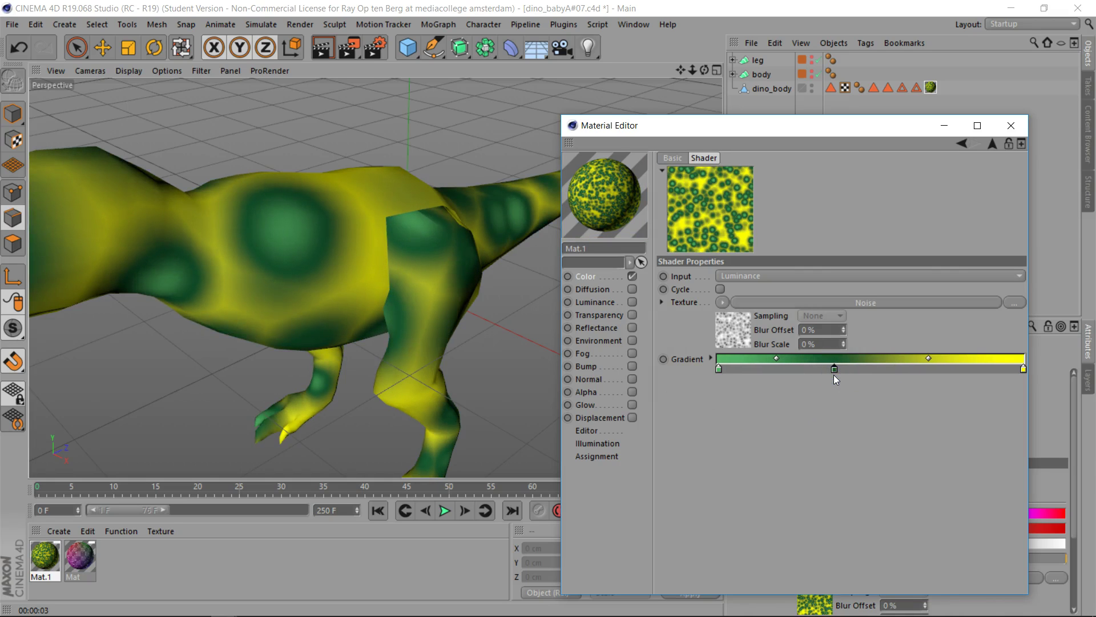
pyautogui.moveTo(719, 368)
pyautogui.mouseDown()
pyautogui.moveTo(877, 368)
pyautogui.moveTo(752, 371)
pyautogui.mouseUp()
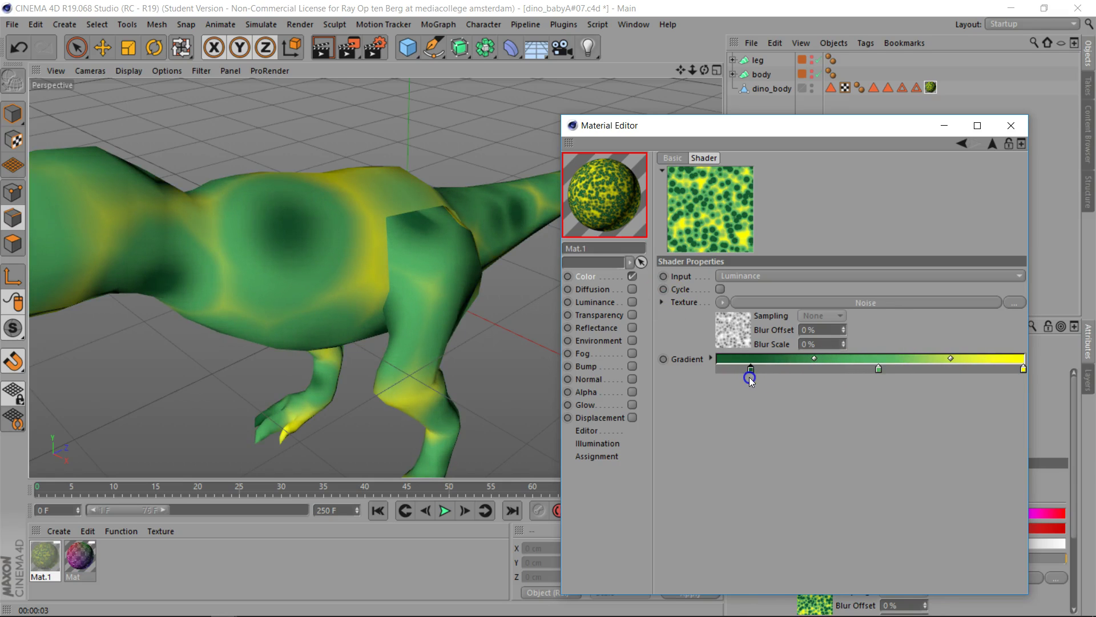
pyautogui.moveTo(874, 373); pyautogui.dragTo(820, 371)
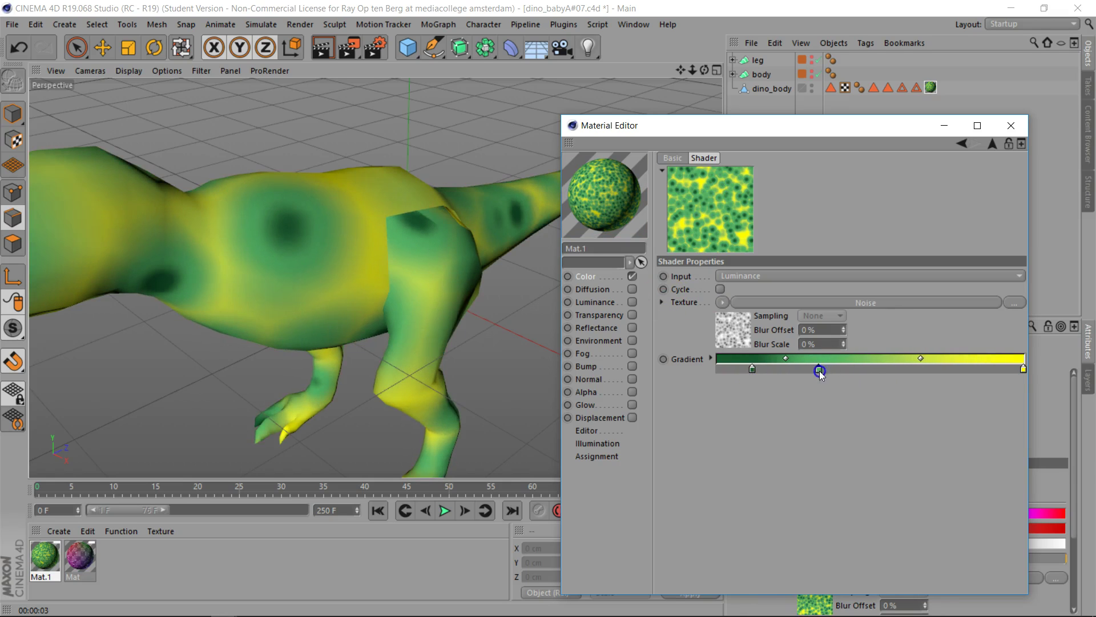
# Step: Recolour the yellow end knot golden brown and narrow the gold band at the gradient's end
pyautogui.click(1023, 369)
pyautogui.doubleClick(1023, 371)
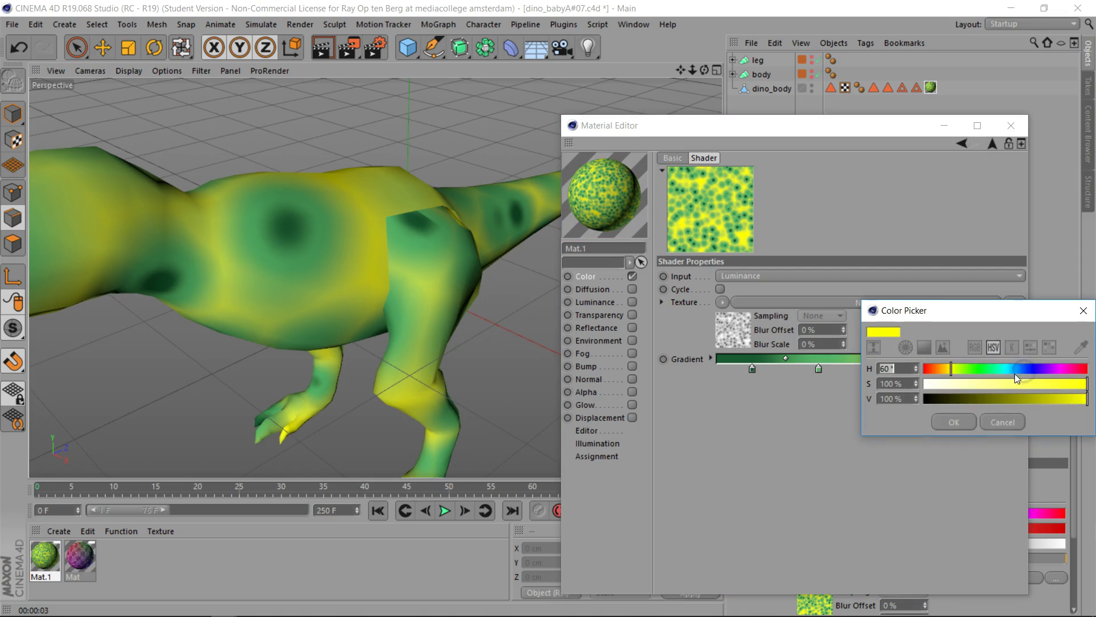
pyautogui.moveTo(955, 378)
pyautogui.mouseDown()
pyautogui.moveTo(944, 369)
pyautogui.moveTo(1023, 384)
pyautogui.moveTo(994, 401)
pyautogui.moveTo(1040, 399)
pyautogui.mouseUp()
pyautogui.click(978, 383)
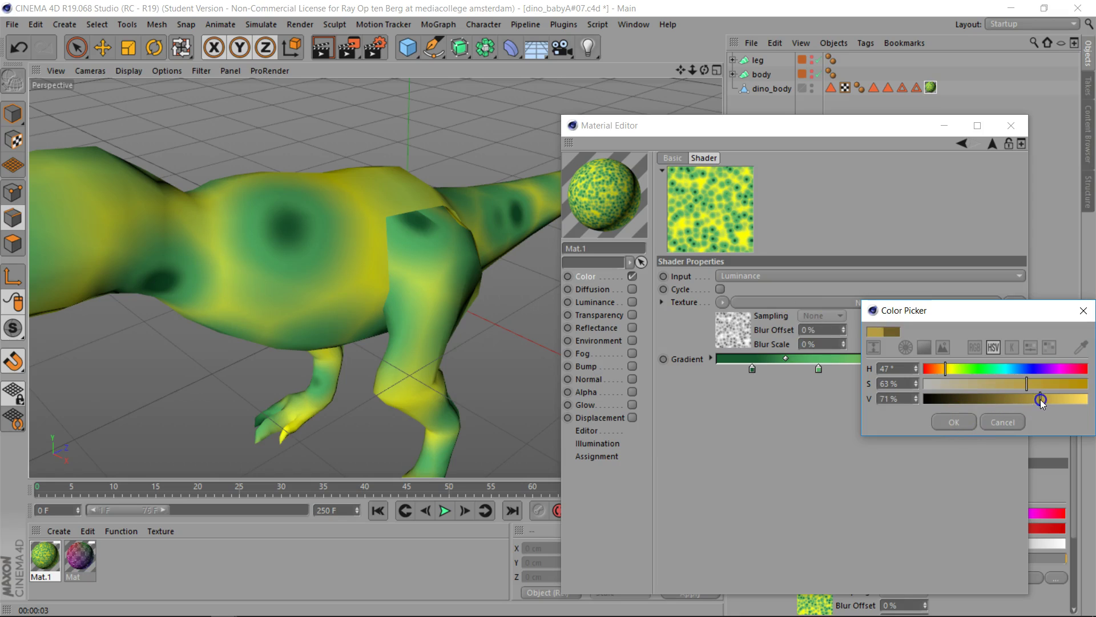
pyautogui.click(965, 424)
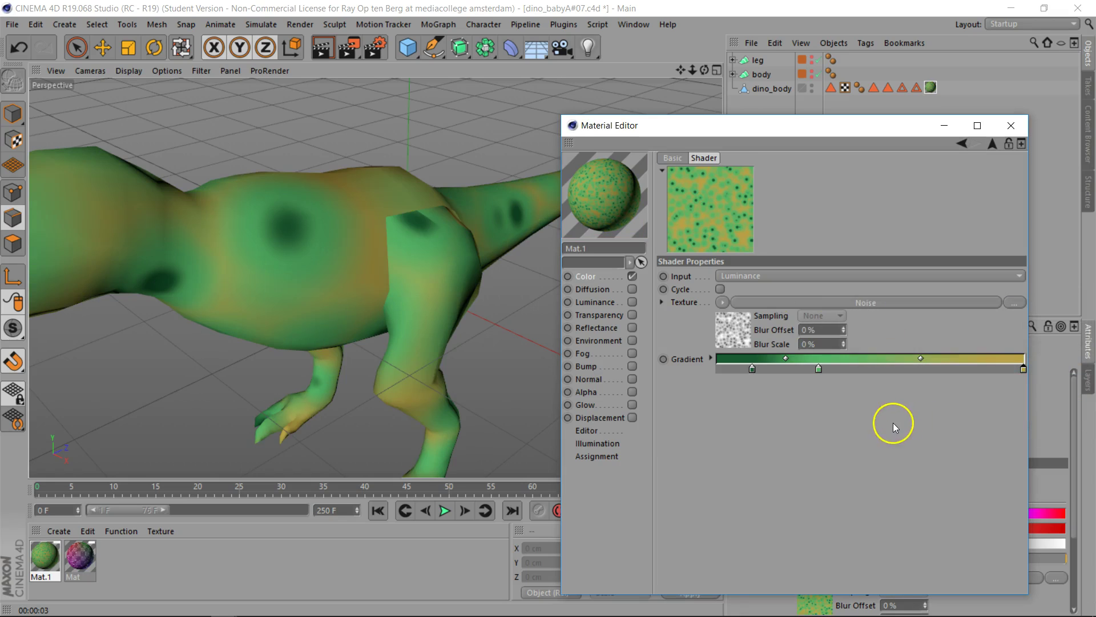
pyautogui.moveTo(919, 358); pyautogui.dragTo(941, 369)
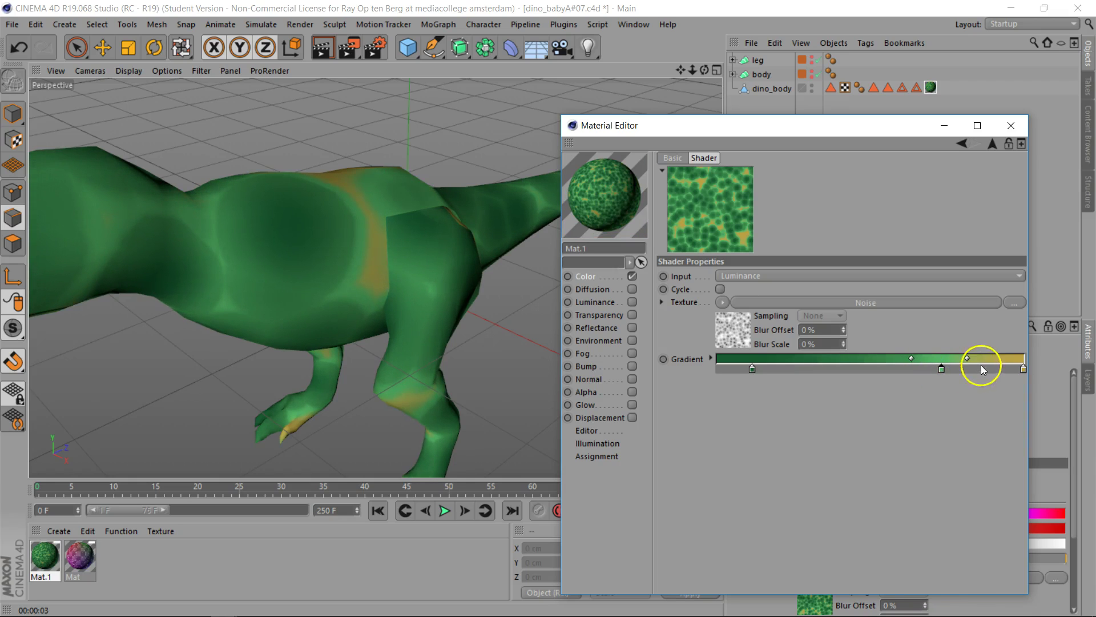
pyautogui.moveTo(965, 357); pyautogui.dragTo(997, 358)
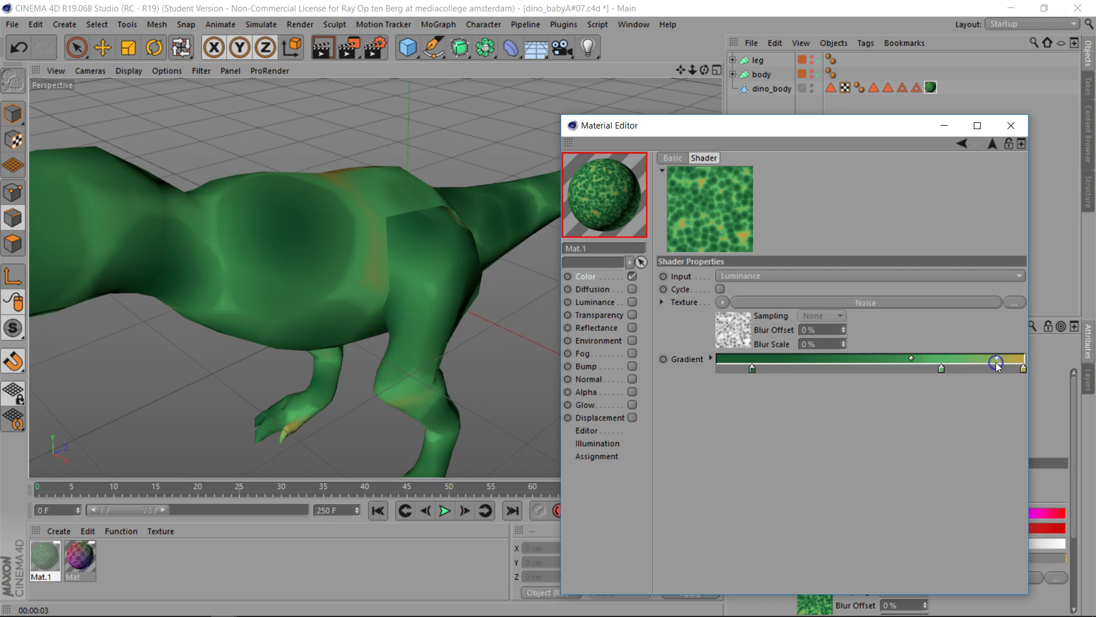
# Step: Close the Material Editor, render the spotted dino, and select dino_body
pyautogui.click(1012, 126)
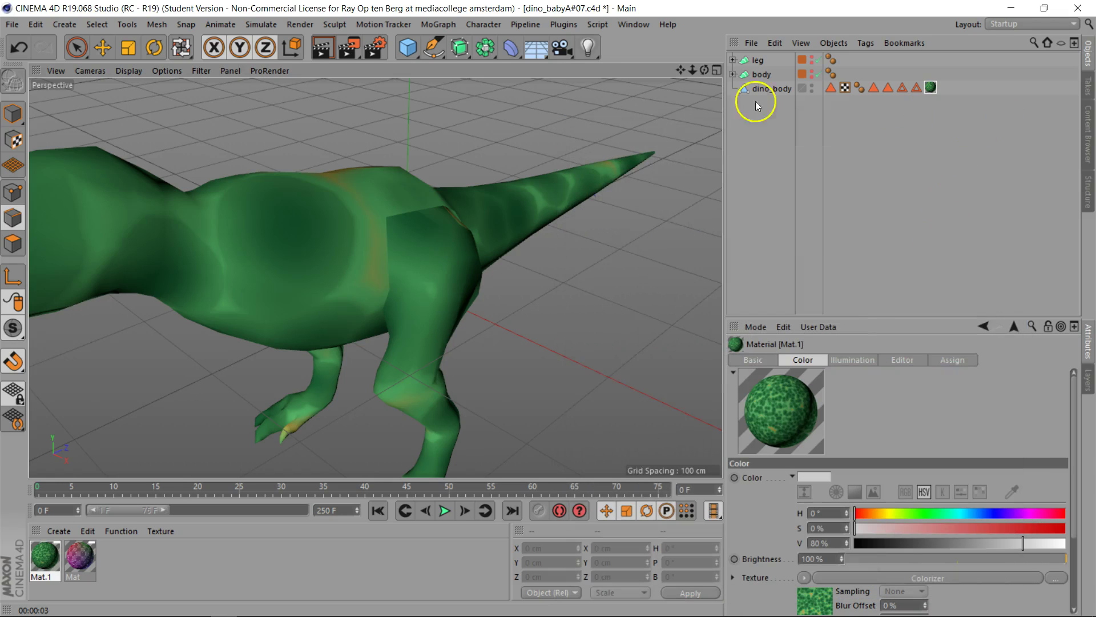
pyautogui.click(323, 49)
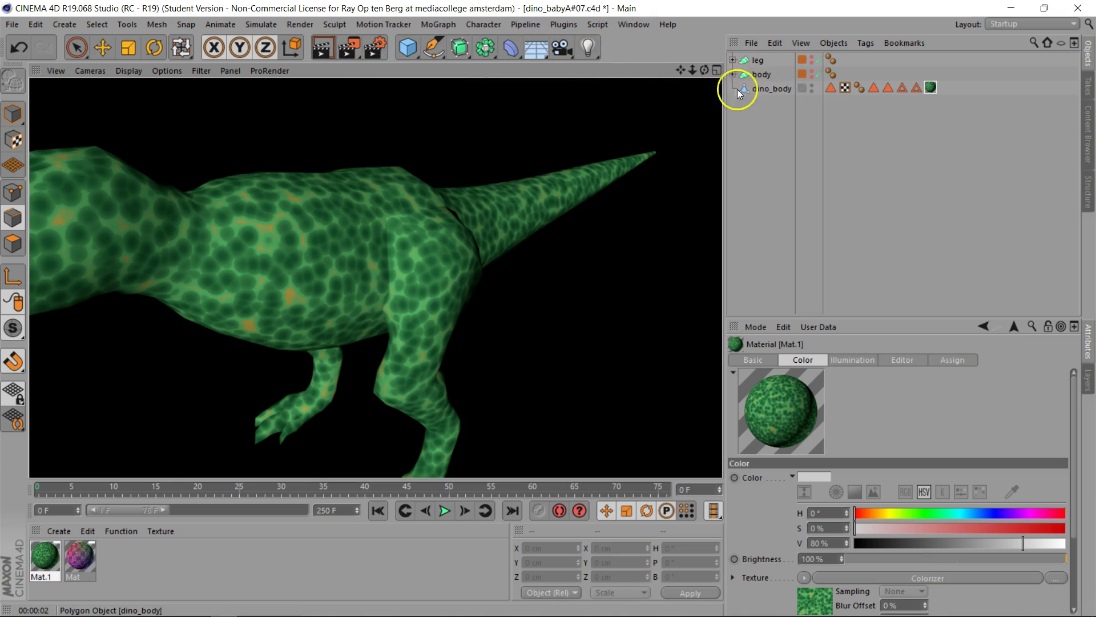
pyautogui.click(770, 88)
# Step: Add a Bake Texture tag to dino_body outputting a 1024 × 1024 JPG
pyautogui.rightClick(768, 88)
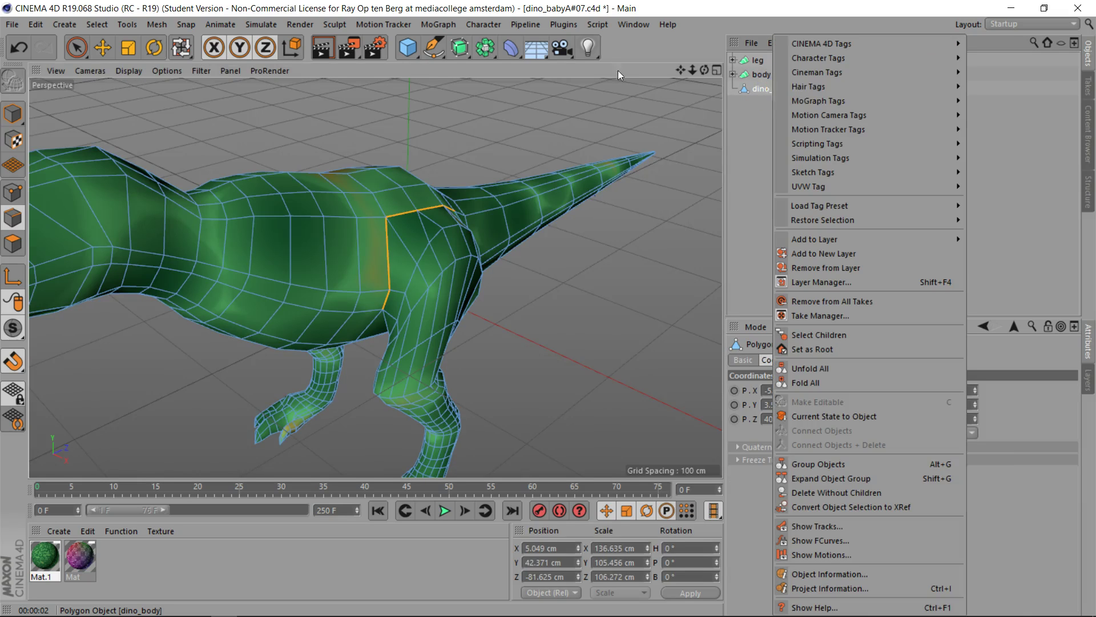
pyautogui.click(854, 44)
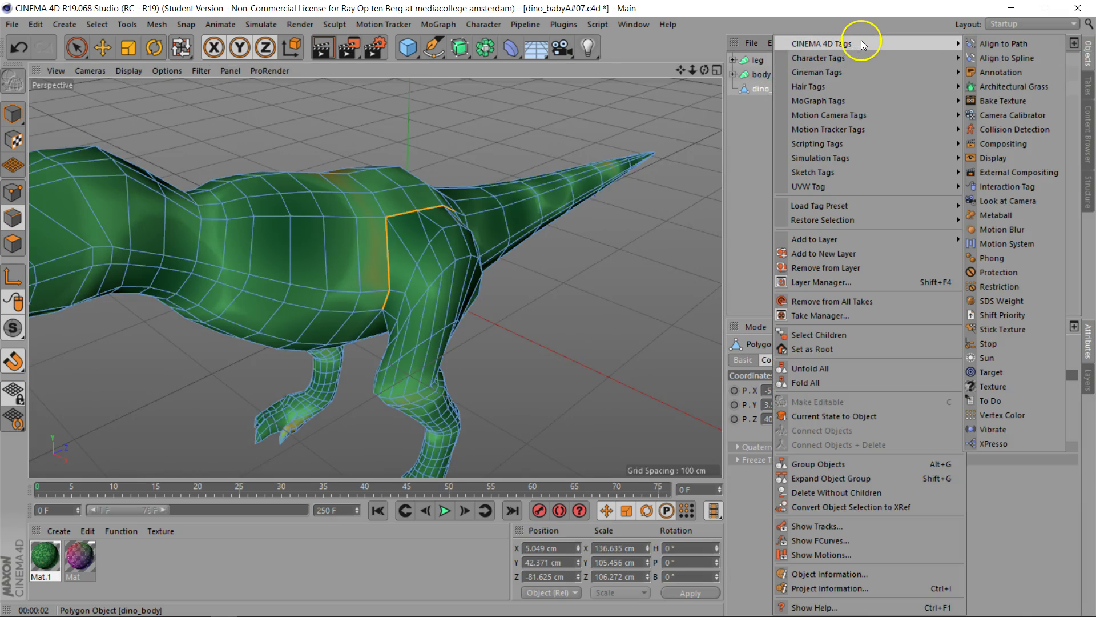
pyautogui.click(1020, 102)
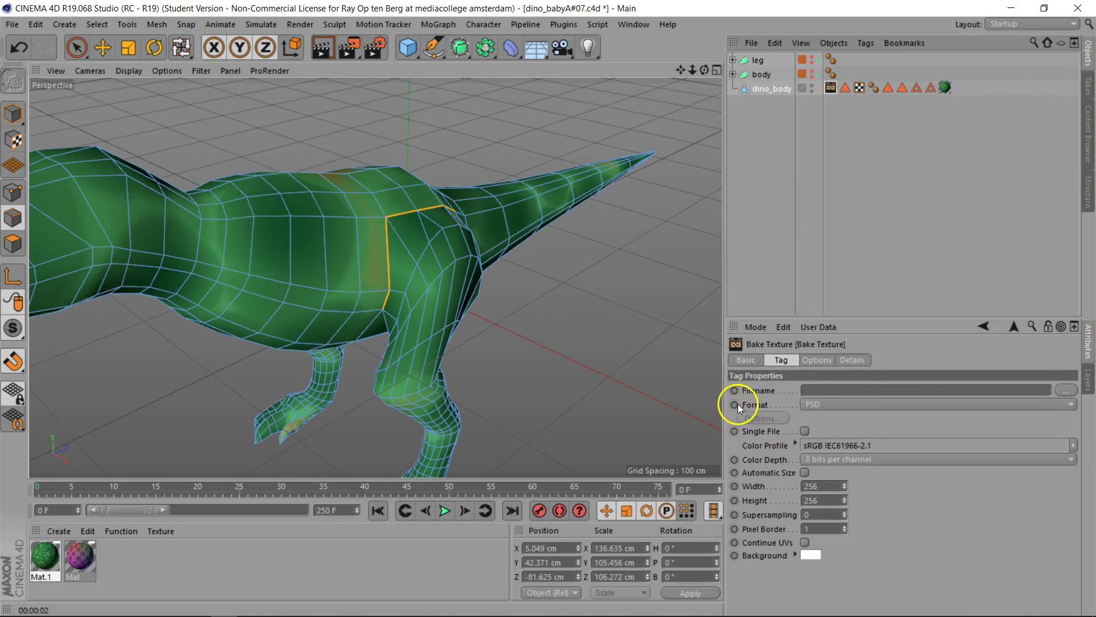
pyautogui.click(857, 409)
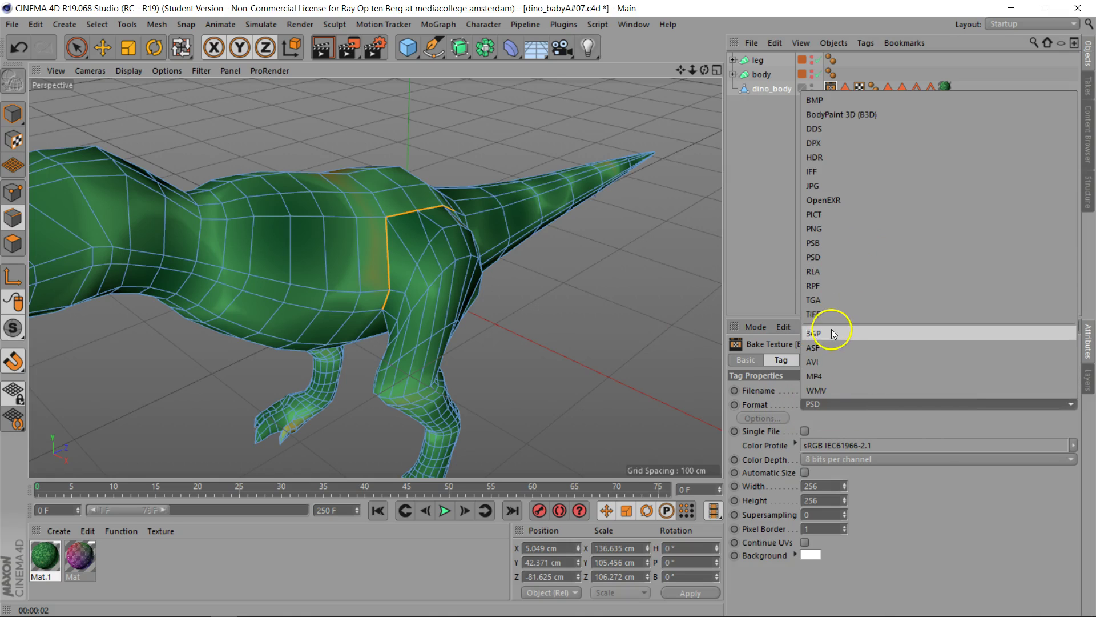
pyautogui.click(847, 187)
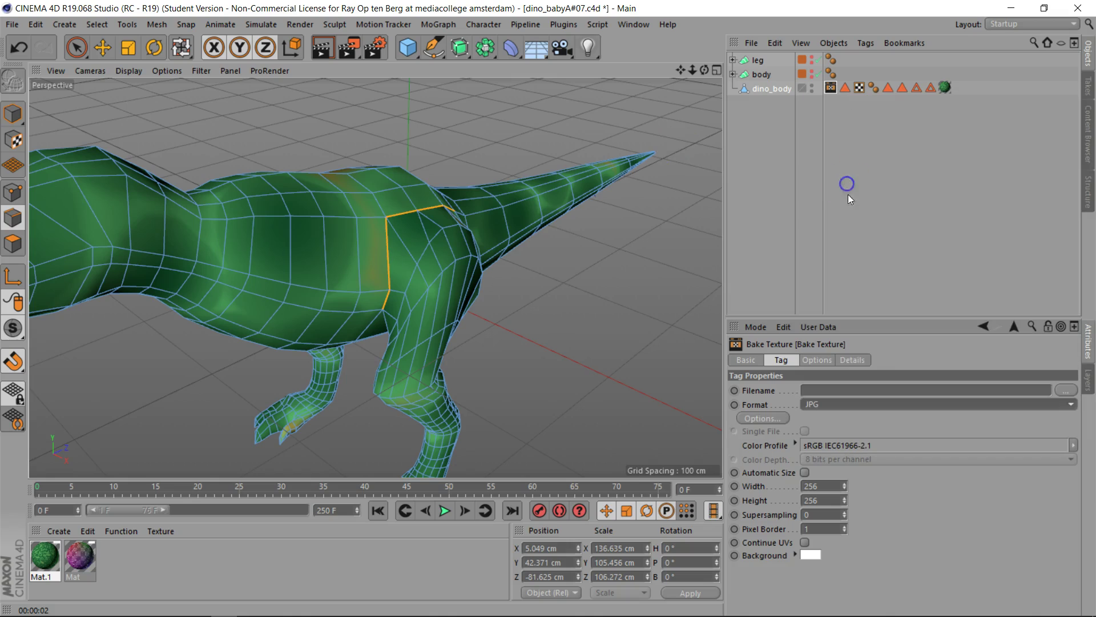
pyautogui.click(836, 486)
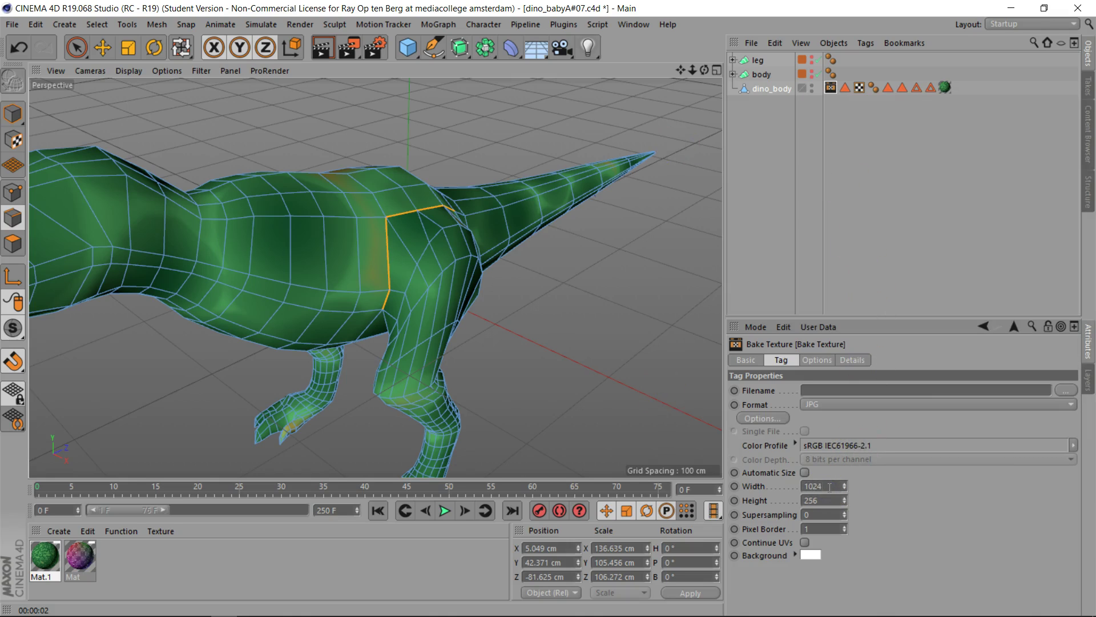
pyautogui.click(822, 501)
# Step: Set the bake background to black and include only the Color channel
pyautogui.click(807, 554)
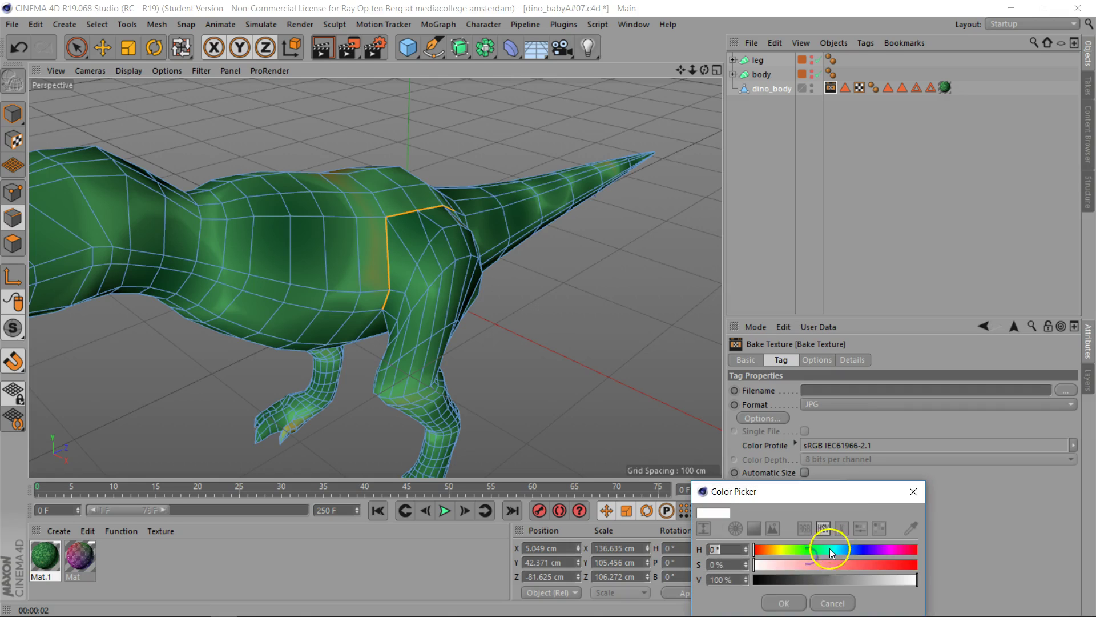
pyautogui.moveTo(825, 579); pyautogui.dragTo(770, 580)
pyautogui.click(775, 599)
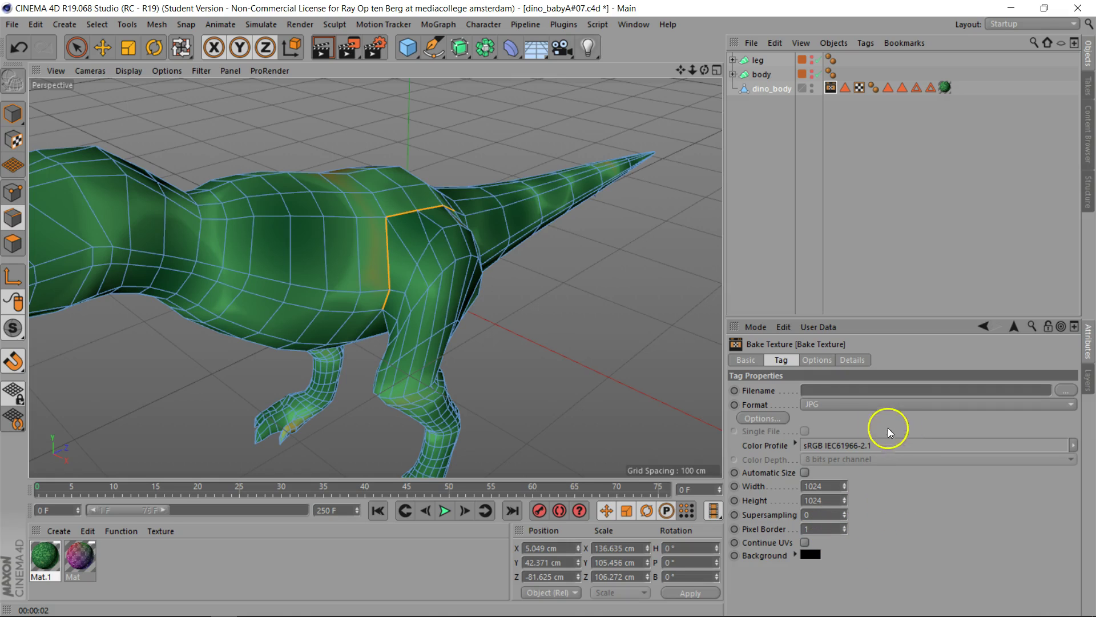
pyautogui.click(815, 359)
pyautogui.click(798, 433)
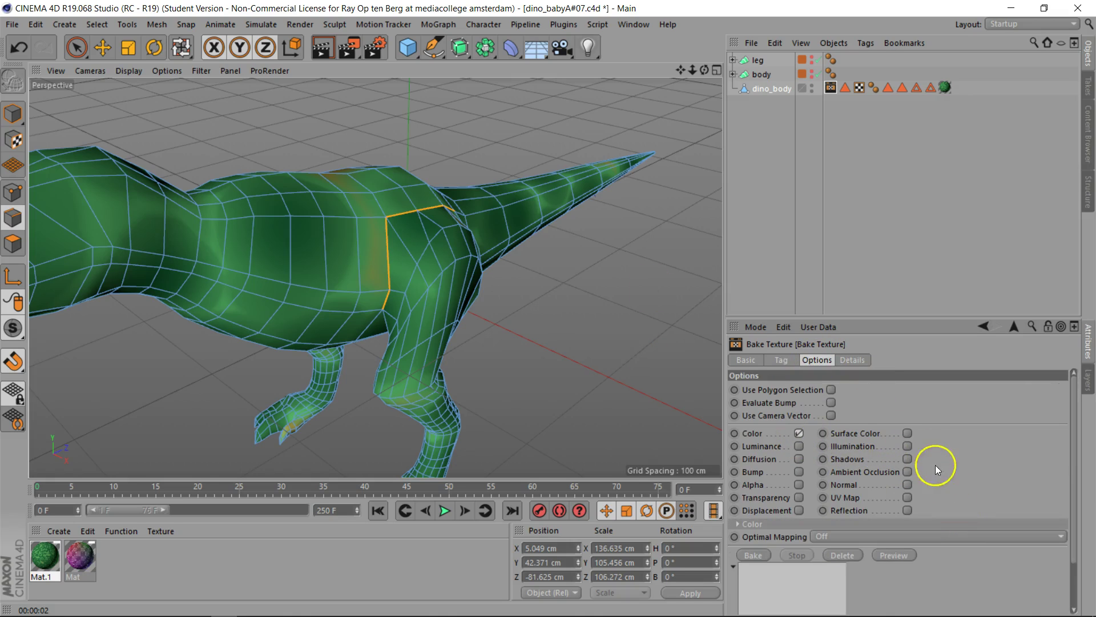
pyautogui.click(790, 361)
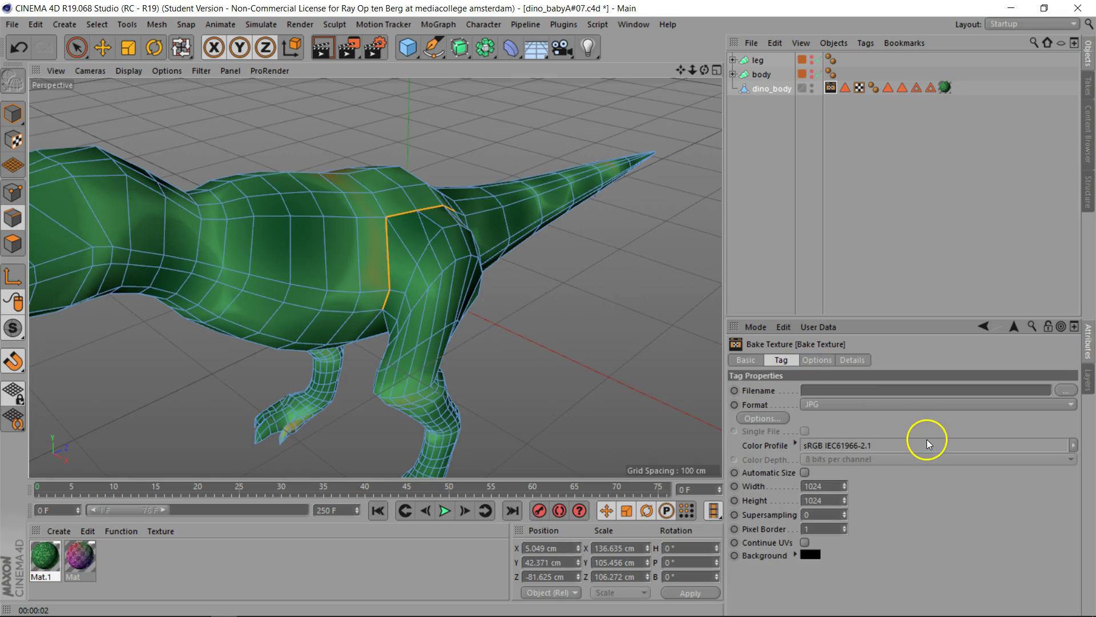
# Step: Set the bake filename to layerRex in the project's tex folder
pyautogui.click(1066, 390)
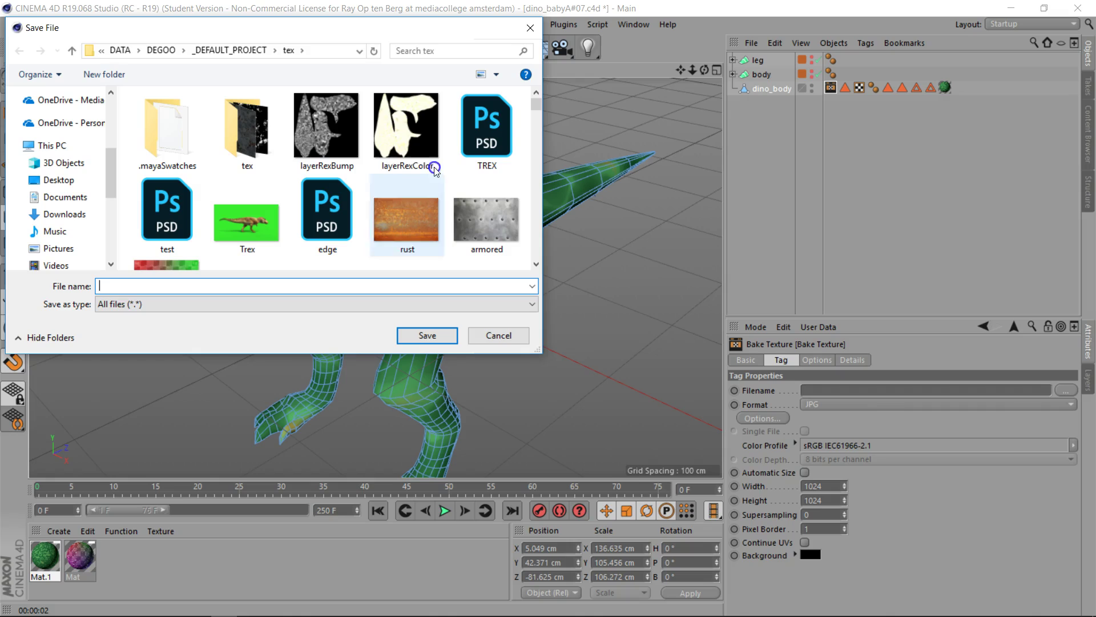
pyautogui.click(399, 134)
pyautogui.doubleClick(237, 285)
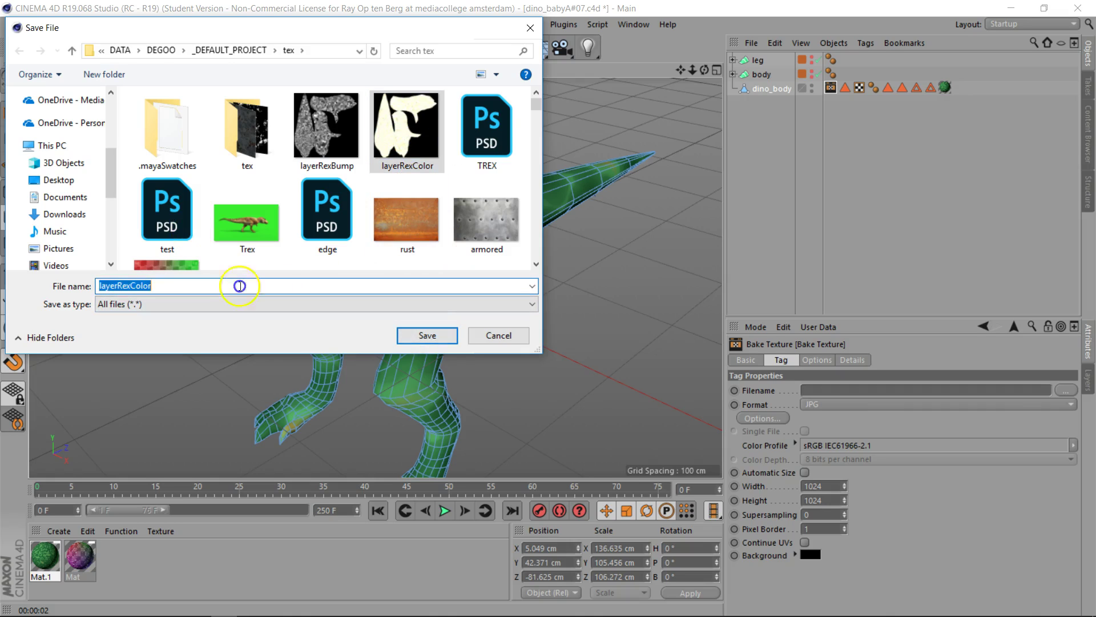
pyautogui.click(233, 287)
pyautogui.press('BackSpace')
pyautogui.press('BackSpace')
pyautogui.press('BackSpace')
pyautogui.press('BackSpace')
pyautogui.press('BackSpace')
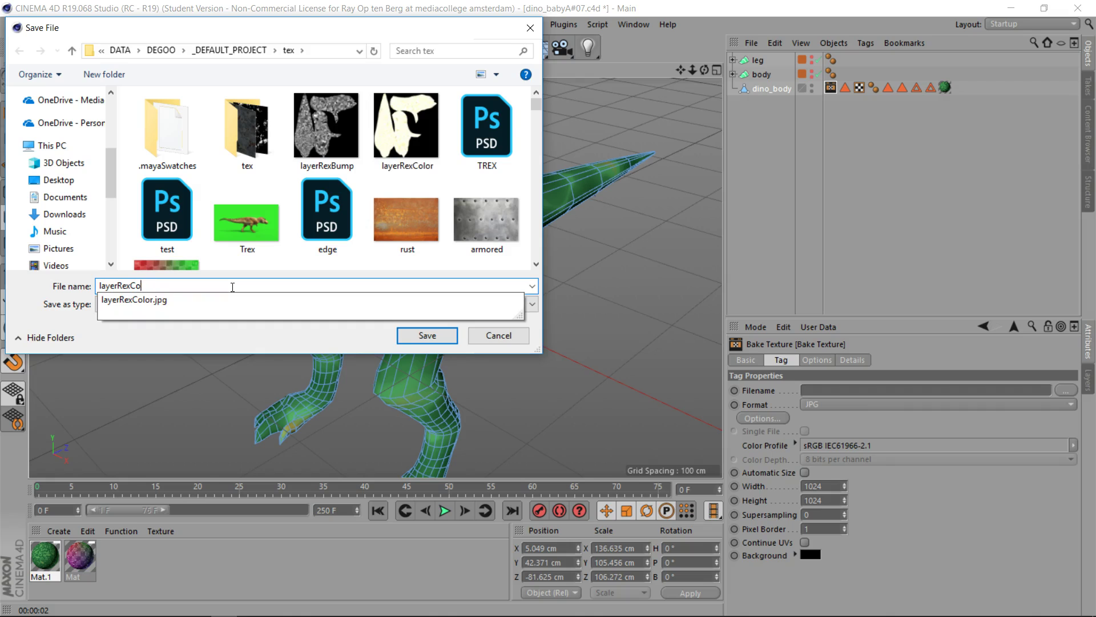
pyautogui.click(434, 340)
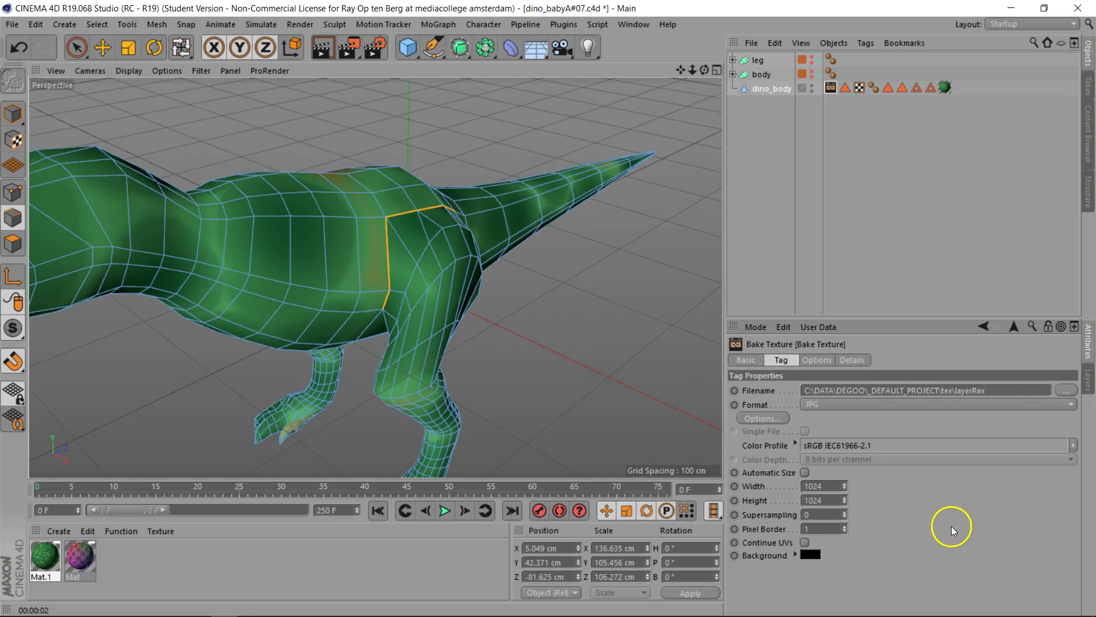
# Step: Bake the colour texture, overwriting the existing layerRexColor.jpg
pyautogui.click(817, 360)
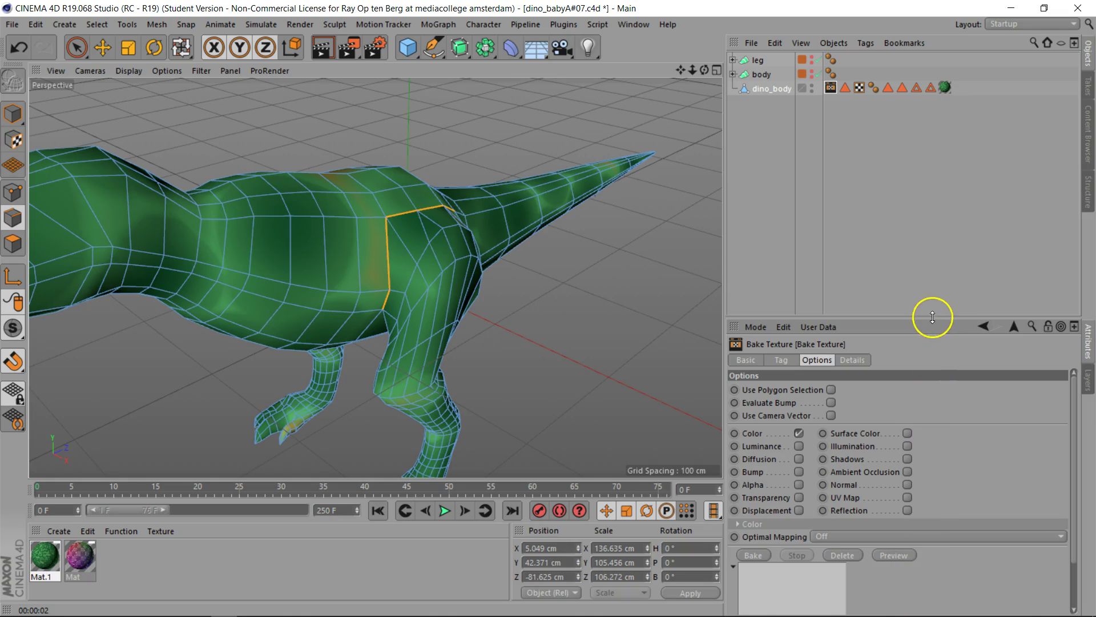
pyautogui.moveTo(933, 315); pyautogui.dragTo(935, 167)
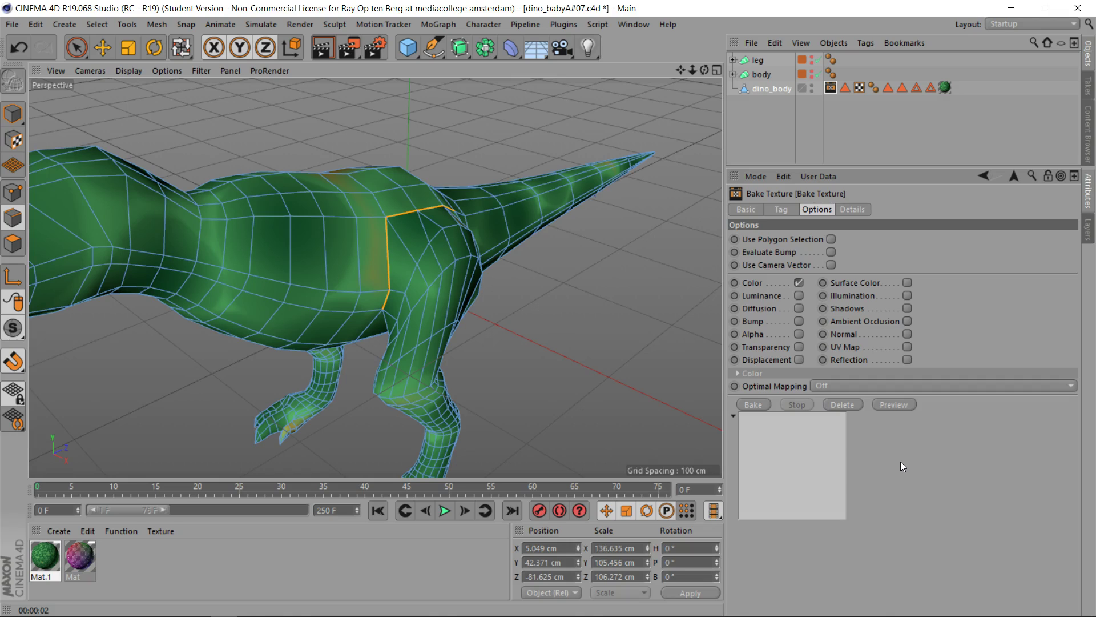
pyautogui.click(754, 404)
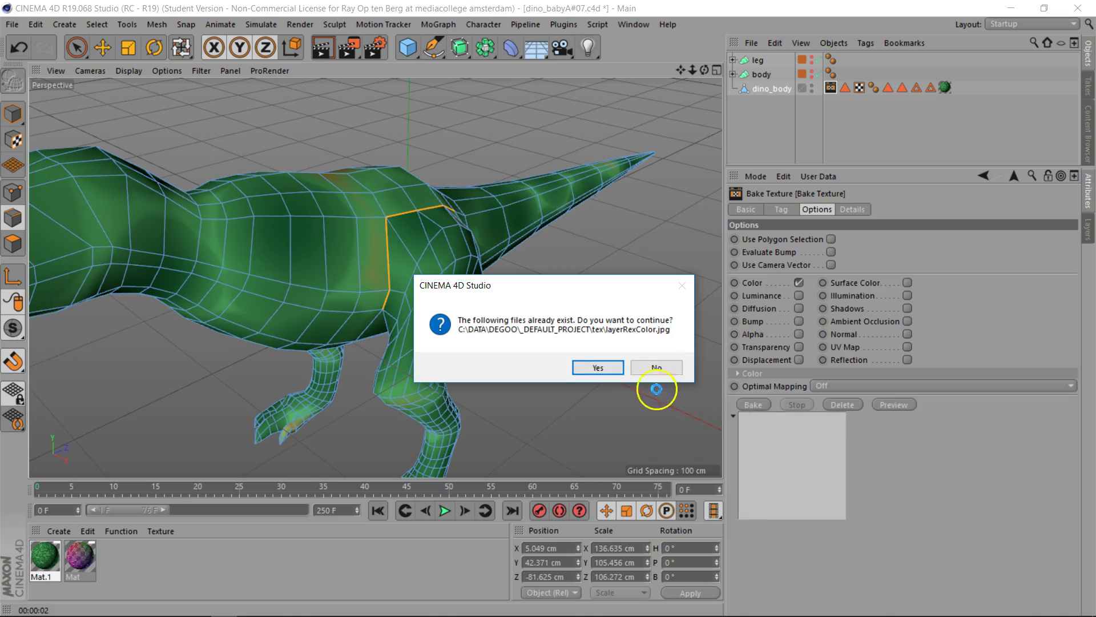
pyautogui.click(597, 368)
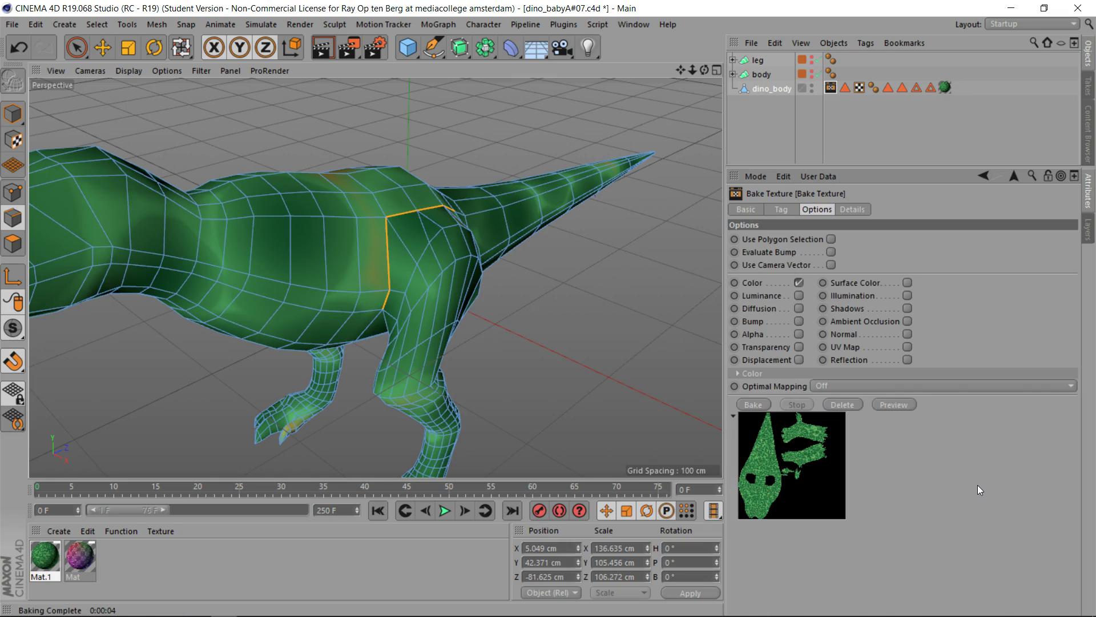
# Step: Create a new material Mat.2, apply it to dino_body, and open it for editing
pyautogui.click(62, 529)
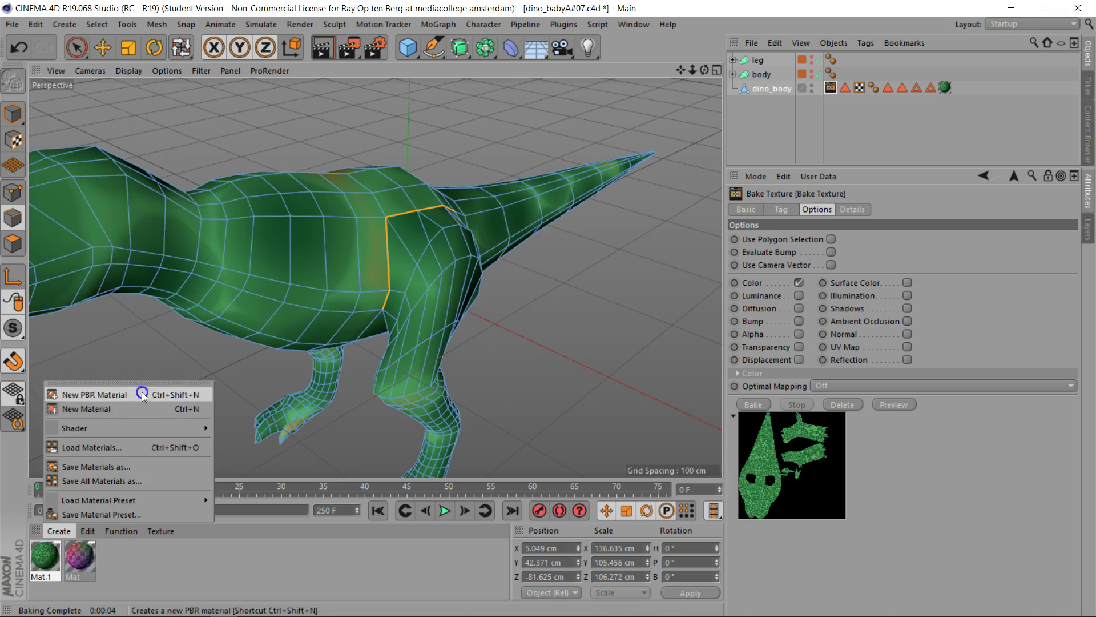
pyautogui.click(125, 410)
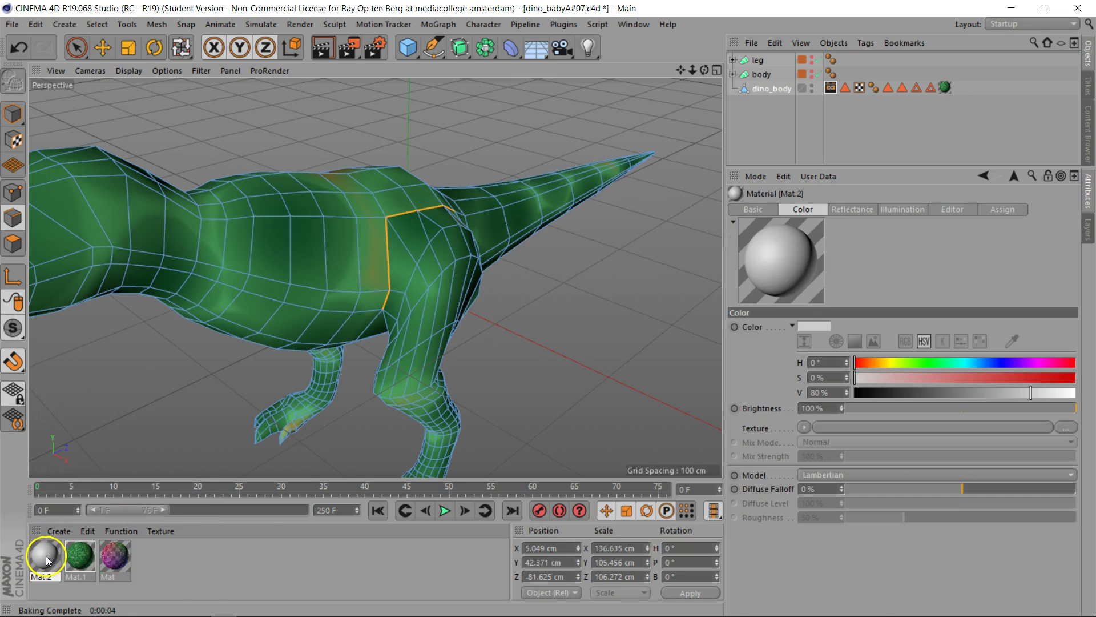
pyautogui.moveTo(45, 556); pyautogui.dragTo(945, 88)
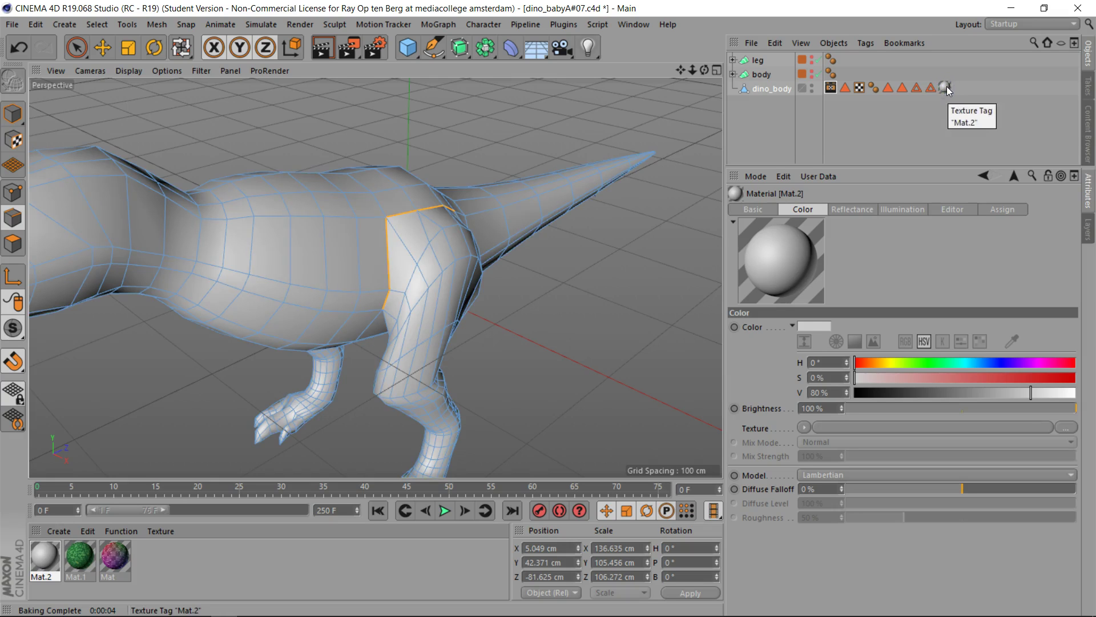
pyautogui.click(48, 555)
pyautogui.doubleClick(42, 556)
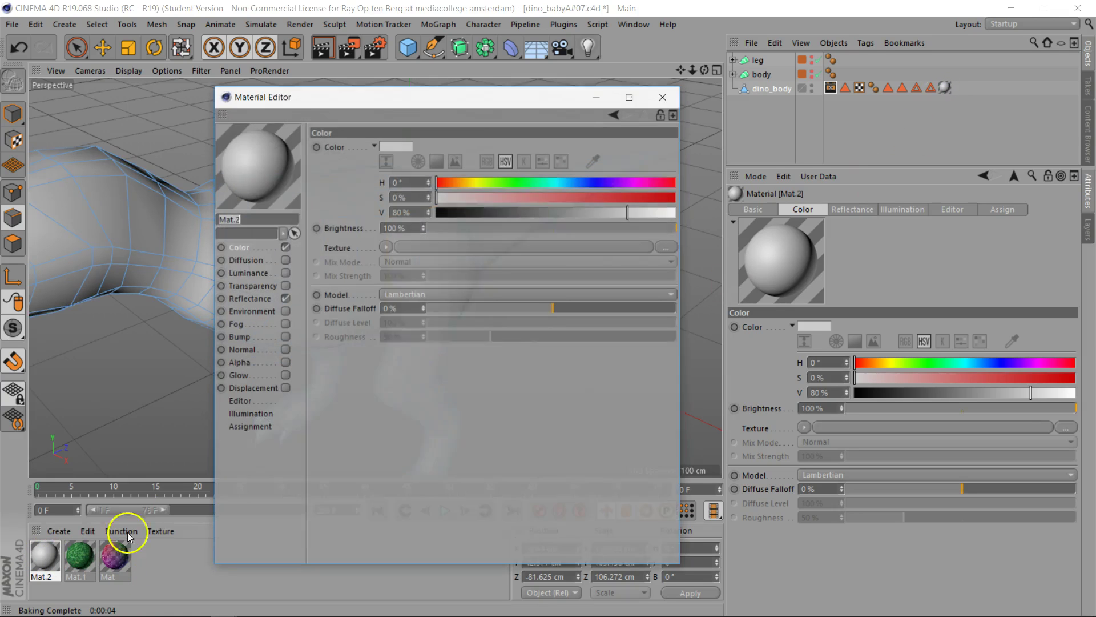
# Step: Disable Reflectance and load layerRexColor.jpg as the Color texture with Circle sampling
pyautogui.click(238, 247)
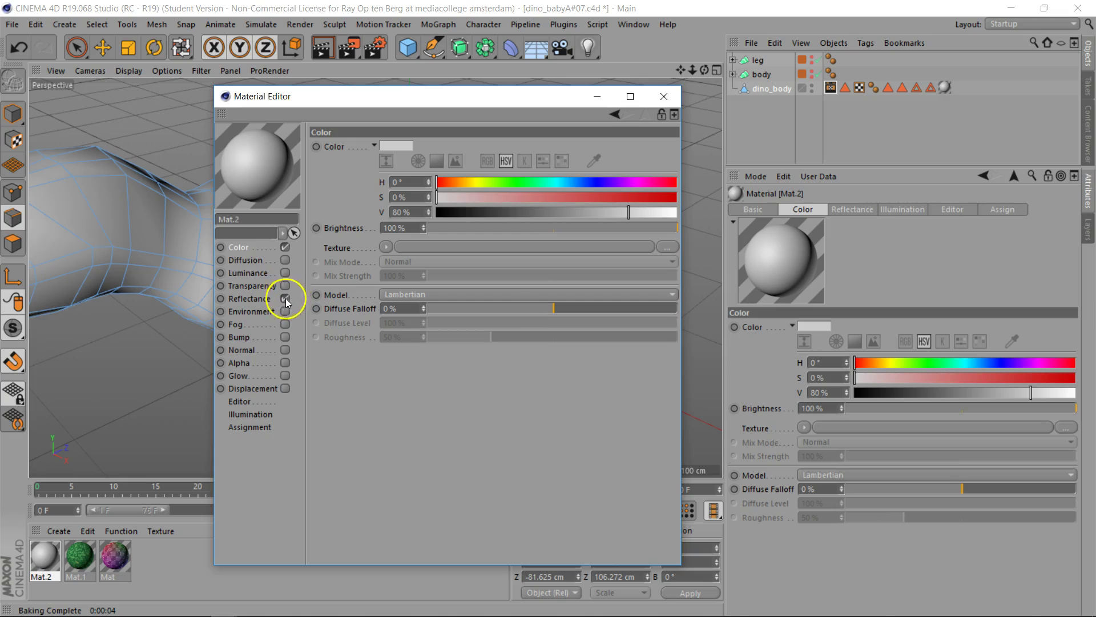
pyautogui.click(285, 298)
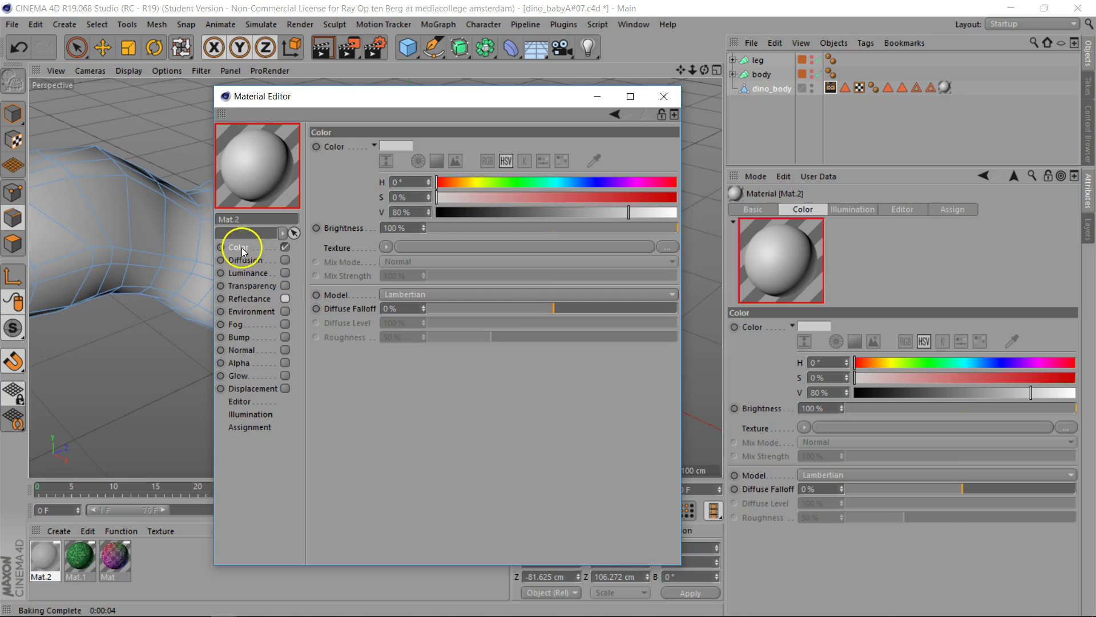
pyautogui.click(670, 247)
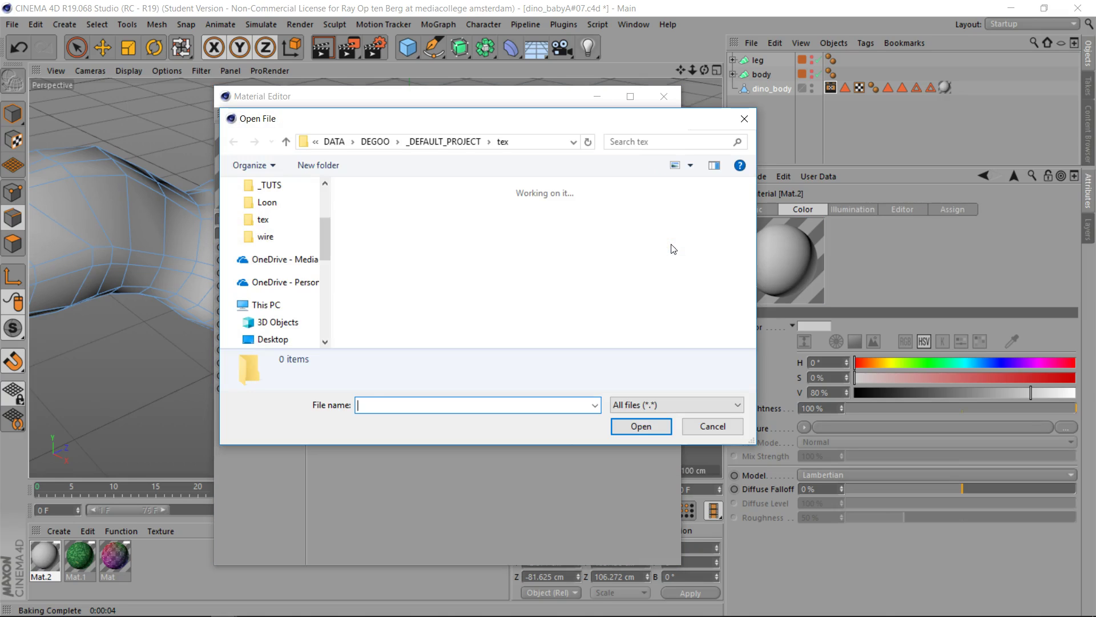
pyautogui.click(615, 216)
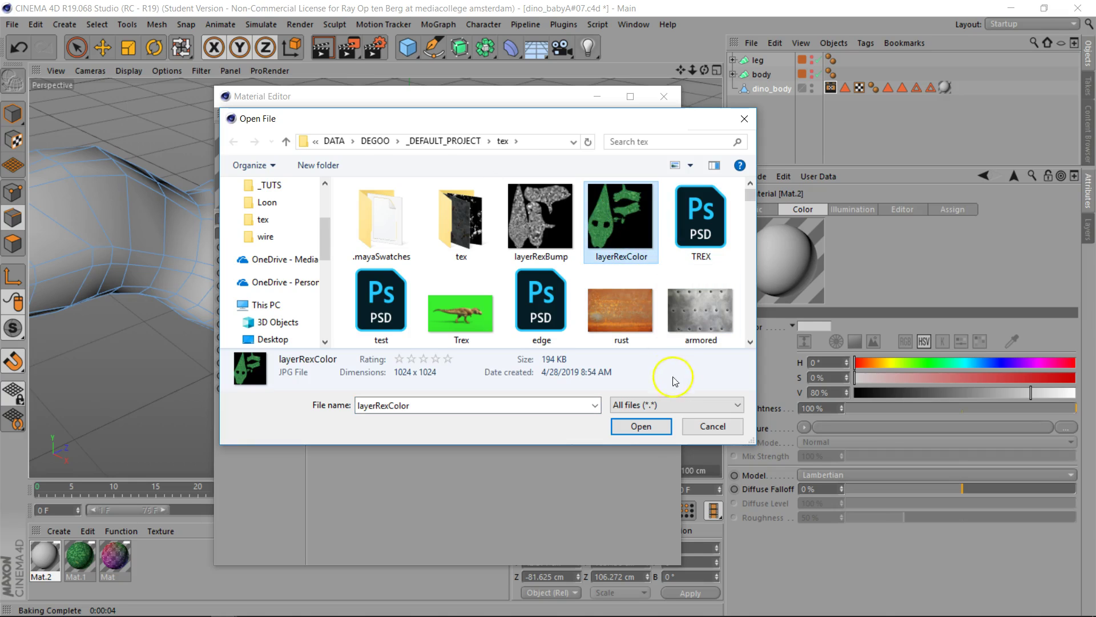
pyautogui.click(640, 426)
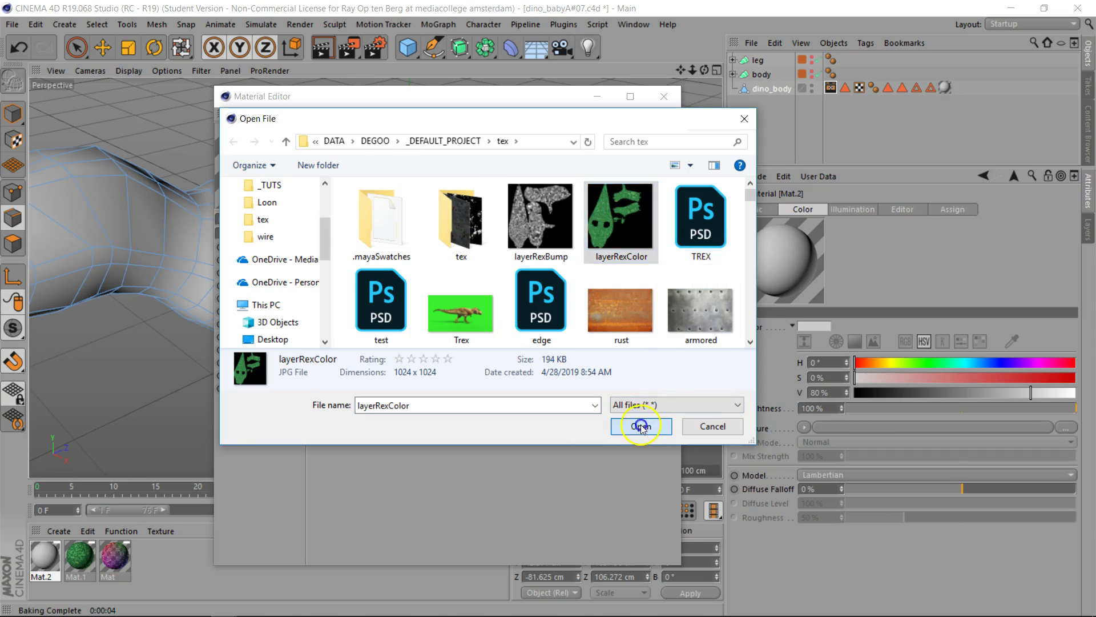
pyautogui.click(494, 260)
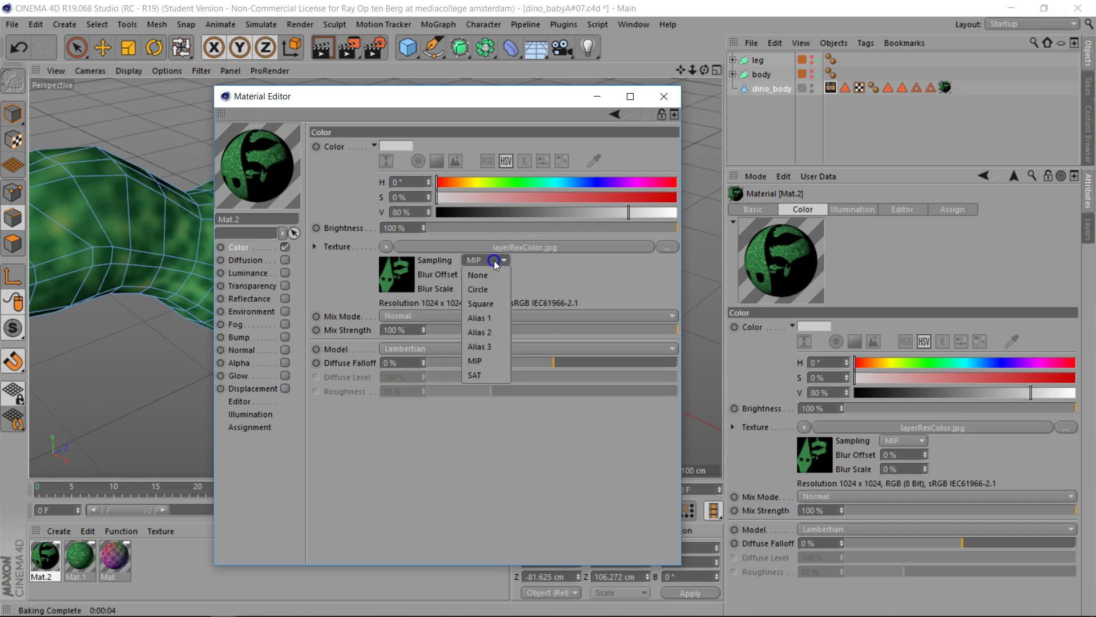
pyautogui.click(488, 289)
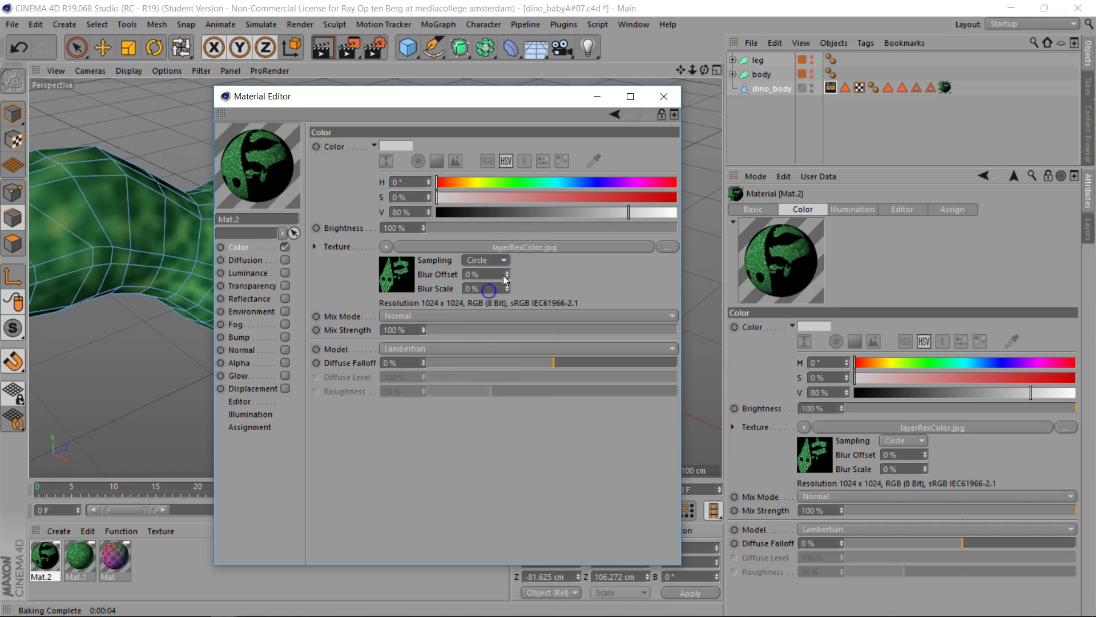
pyautogui.click(663, 96)
# Step: Render the viewport to check the baked texture, then orbit and pan around the dinosaur
pyautogui.click(323, 46)
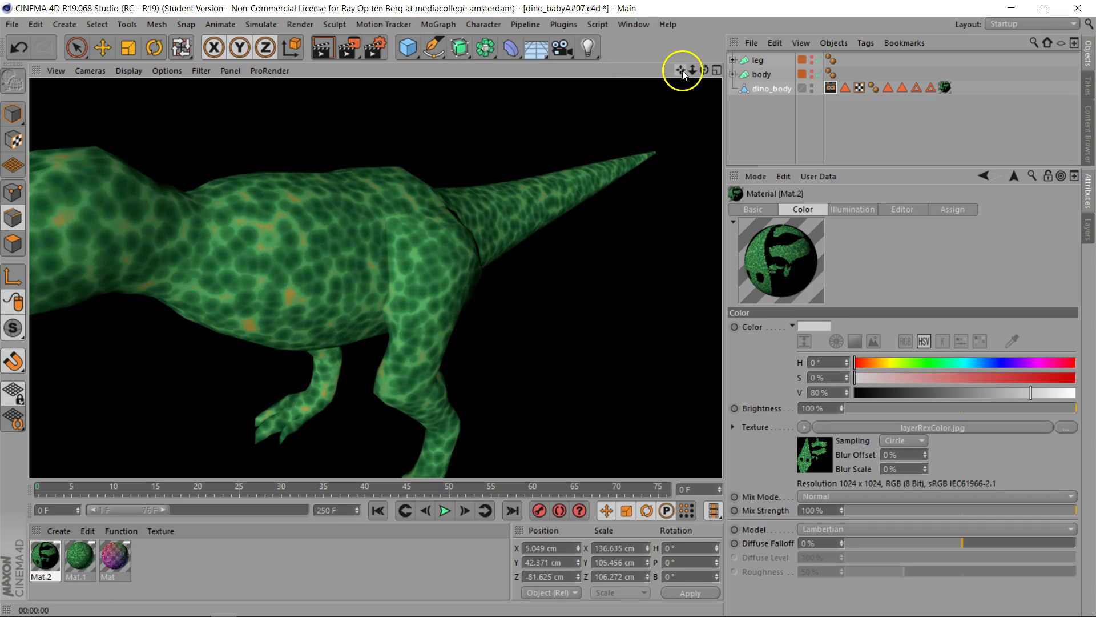
pyautogui.moveTo(681, 70); pyautogui.dragTo(375, 278)
pyautogui.moveTo(705, 70); pyautogui.dragTo(548, 308)
pyautogui.moveTo(684, 71); pyautogui.dragTo(548, 308)
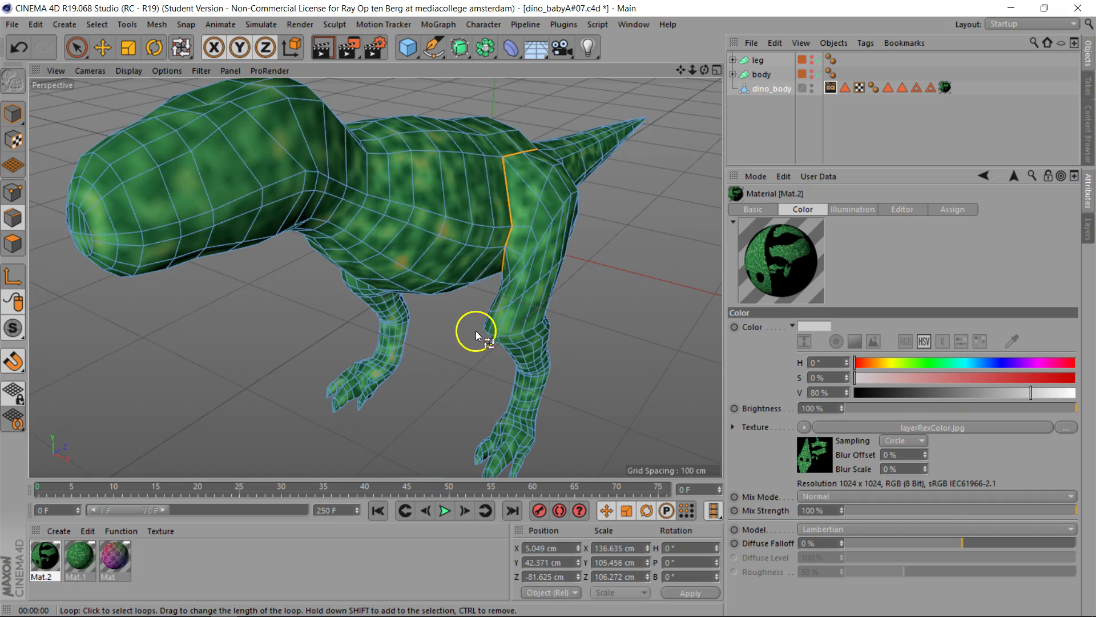